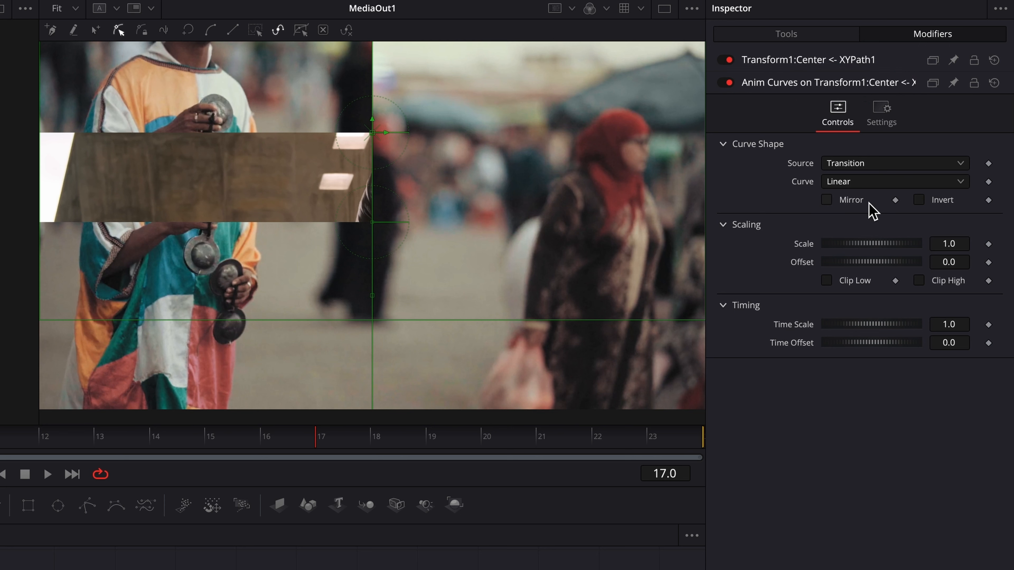
# - Invert the Transform1 Center animation curve and preview the motion
pyautogui.click(920, 201)
pyautogui.press('space')
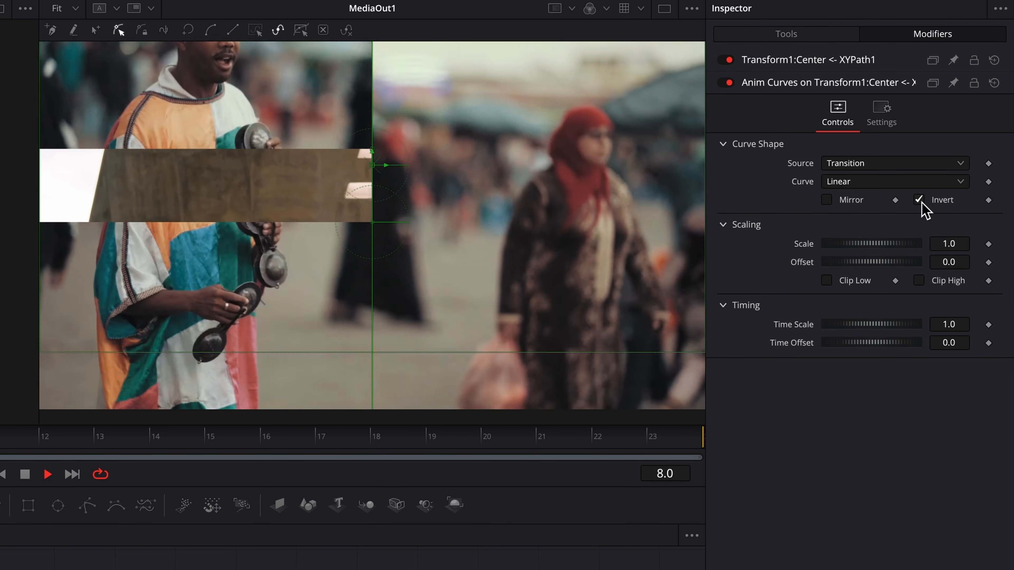
pyautogui.press('space')
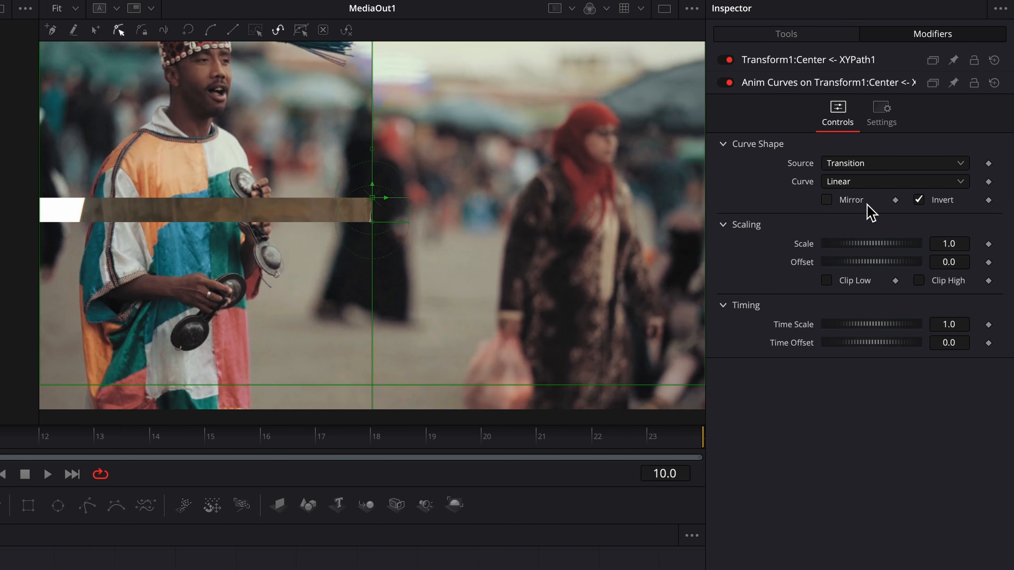
# - Try the Mirror option on the Center animation curve, preview it, and switch Mirror off again
pyautogui.click(827, 201)
pyautogui.press('space')
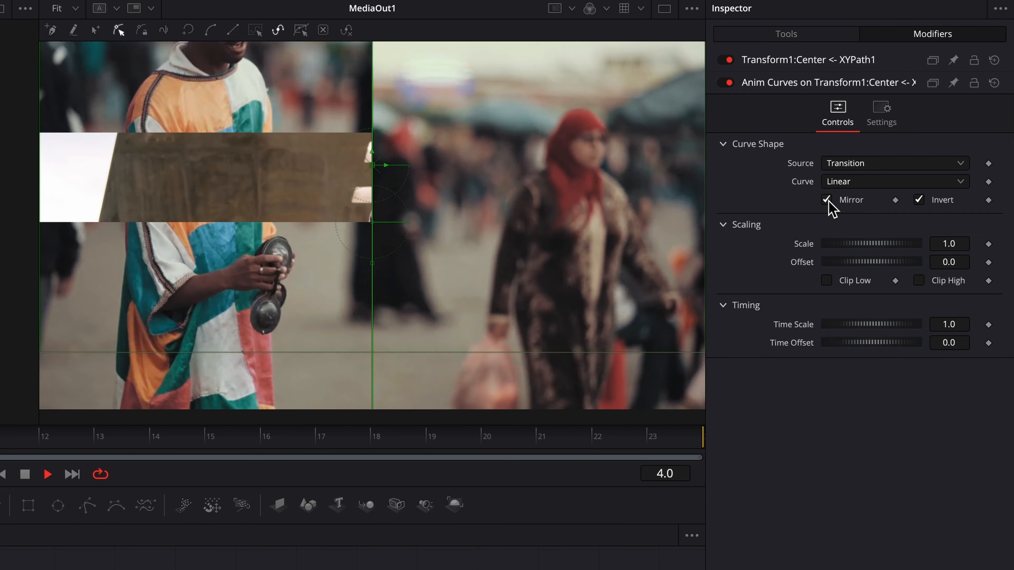
pyautogui.press('space')
pyautogui.click(827, 201)
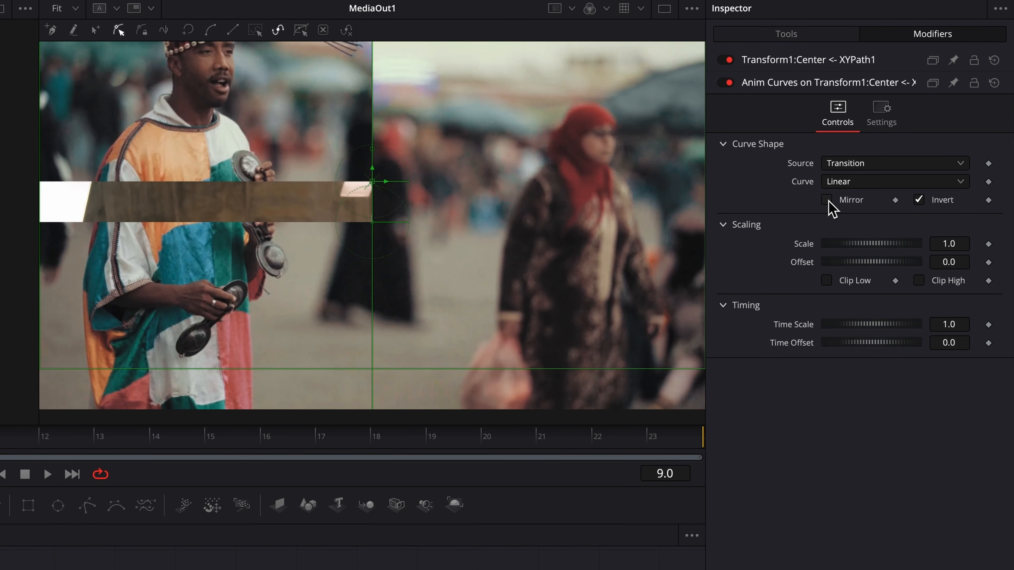
pyautogui.press('space')
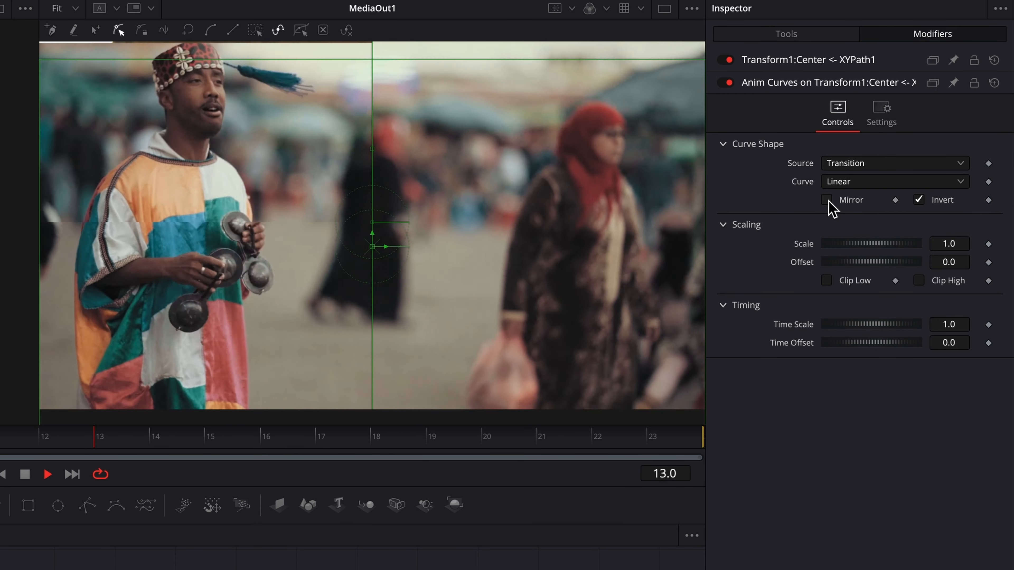
pyautogui.press('space')
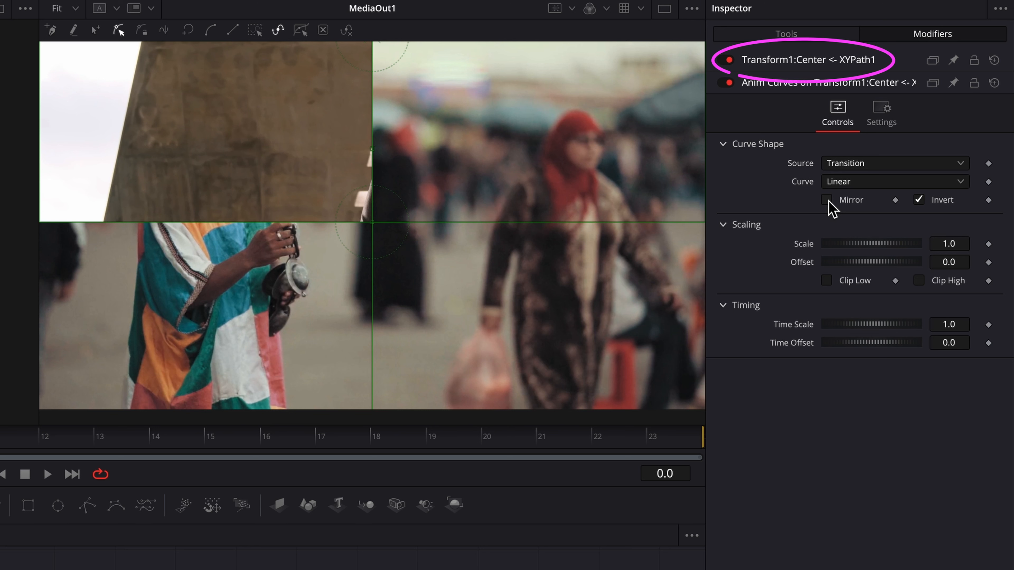
# - Set the Center Y of Transform1's XYPath modifier to 0 and play back the transition
pyautogui.click(811, 62)
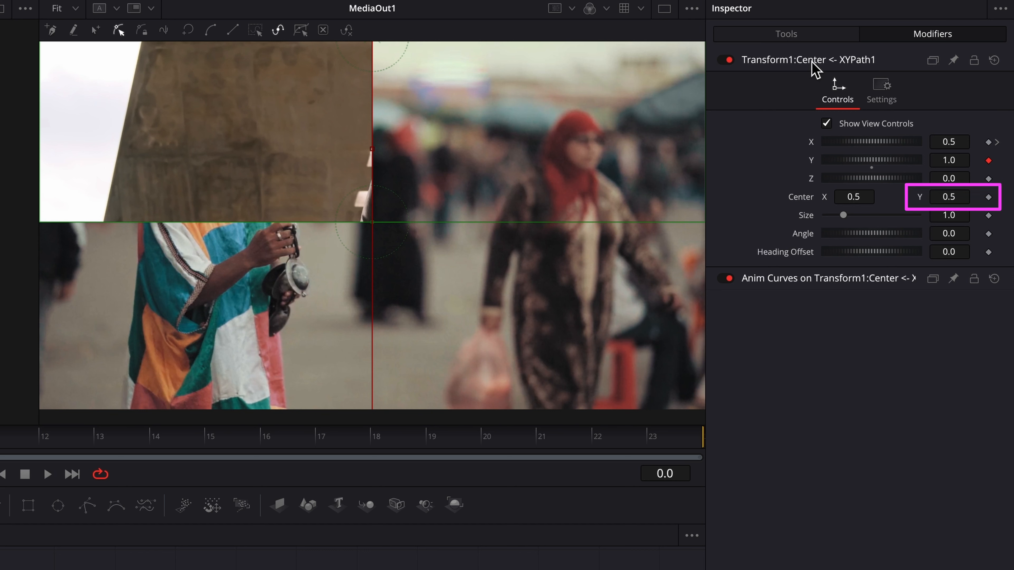
pyautogui.click(954, 197)
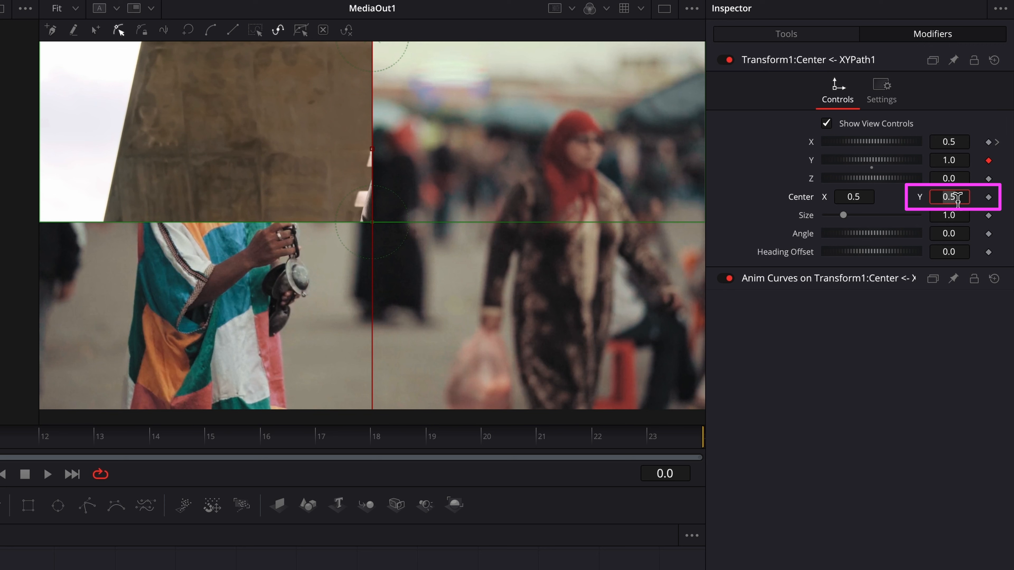
pyautogui.write('0')
pyautogui.press('Tab')
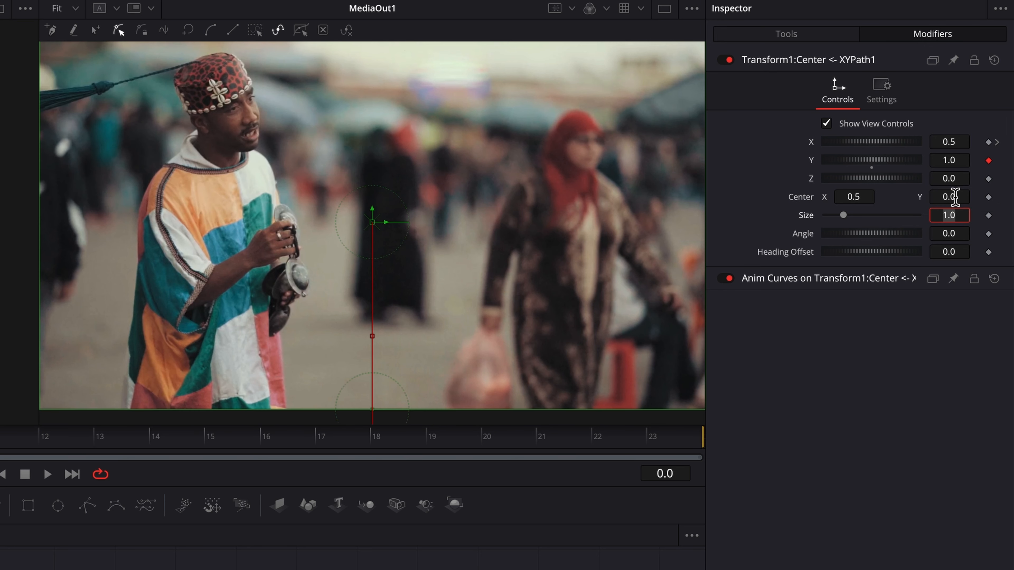
pyautogui.click(959, 290)
pyautogui.press('space')
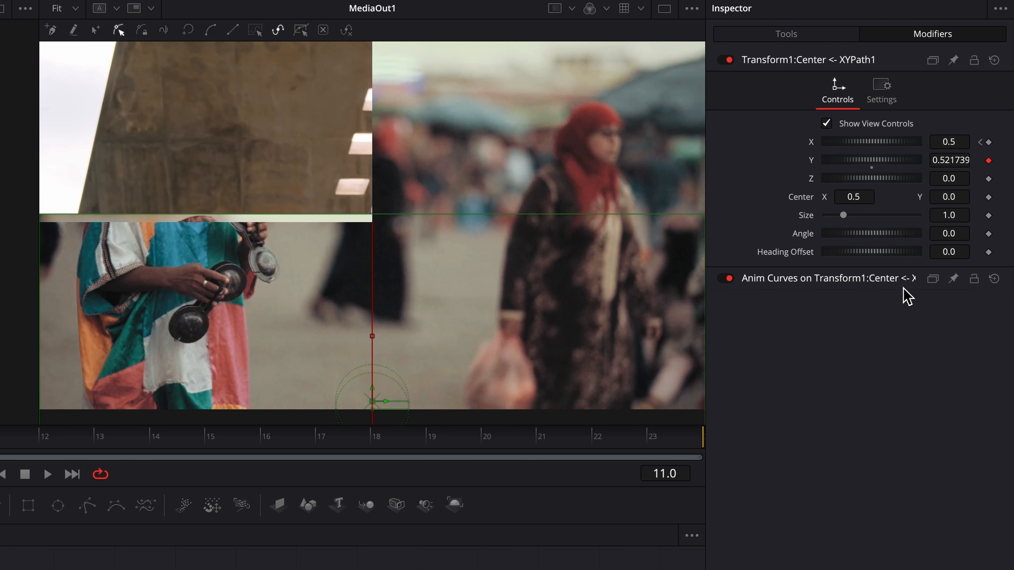
# - Change the Center animation curve to Easing with Cubic as the In easing, and preview the motion
pyautogui.click(861, 280)
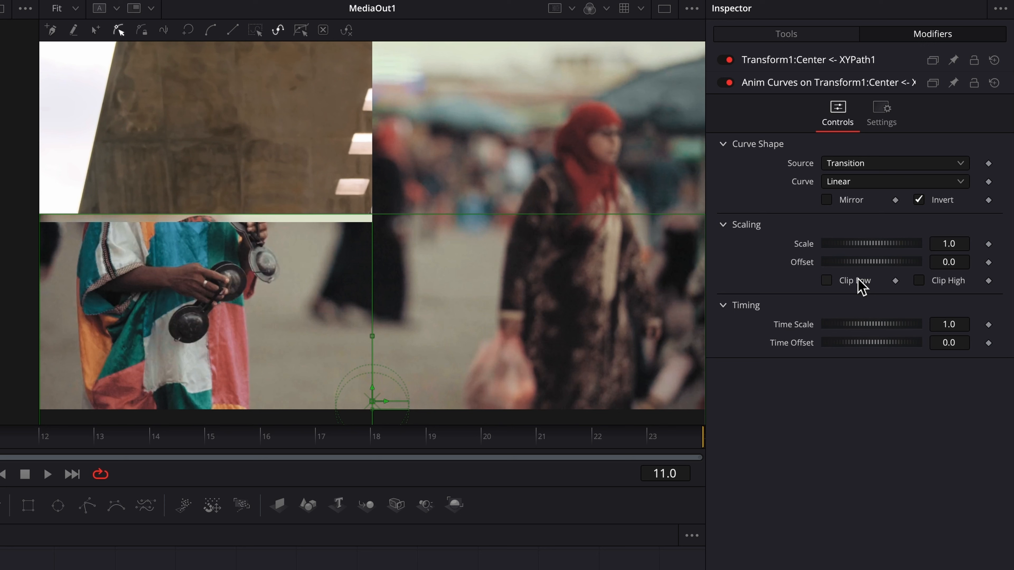
pyautogui.click(956, 184)
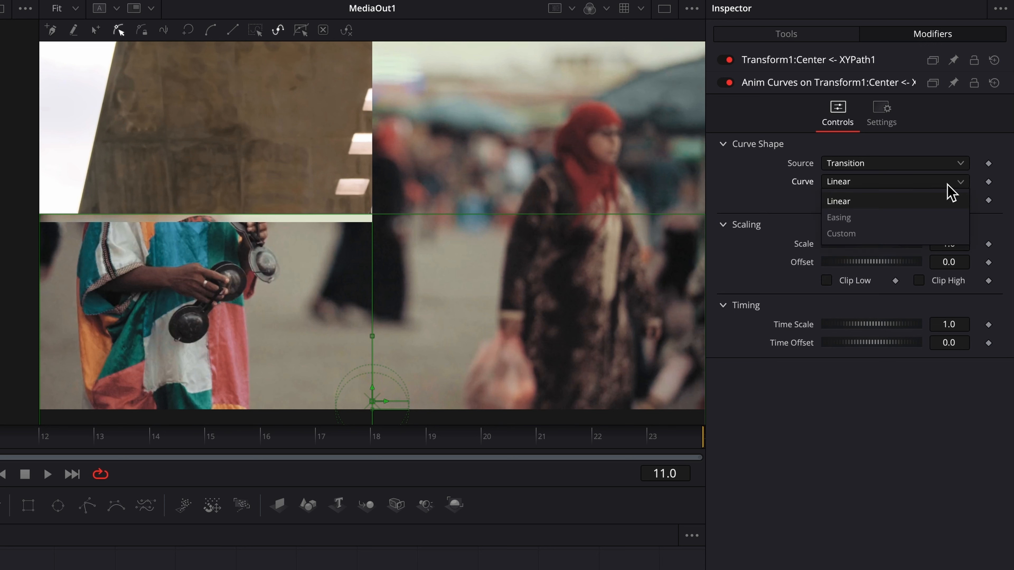
pyautogui.click(845, 217)
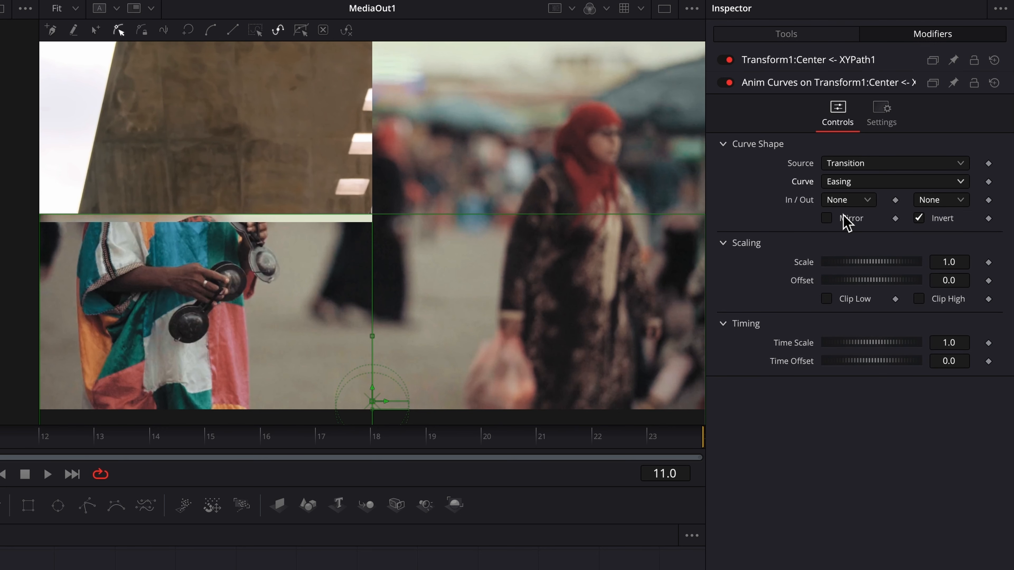
pyautogui.click(869, 201)
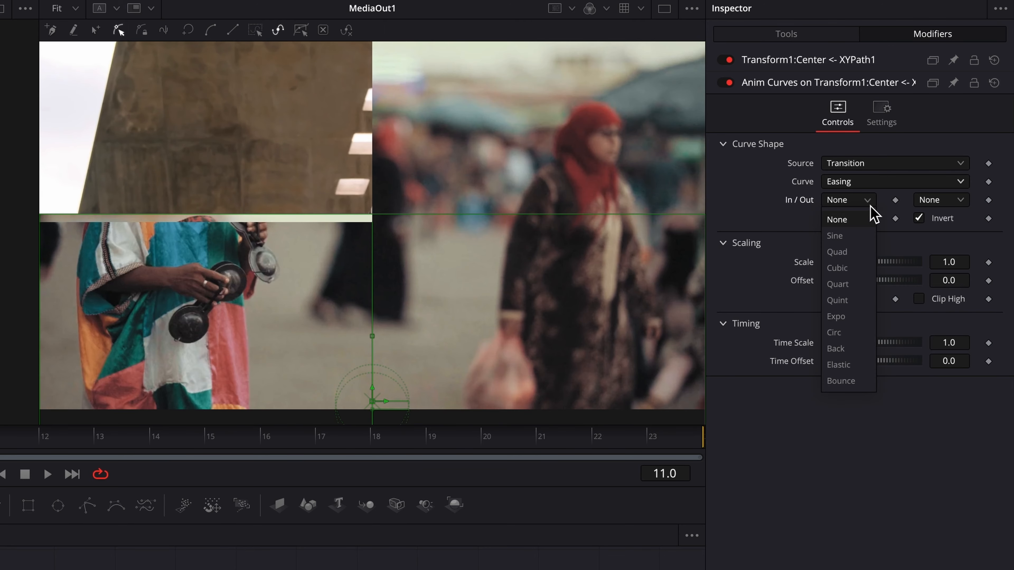
pyautogui.click(842, 268)
pyautogui.press('space')
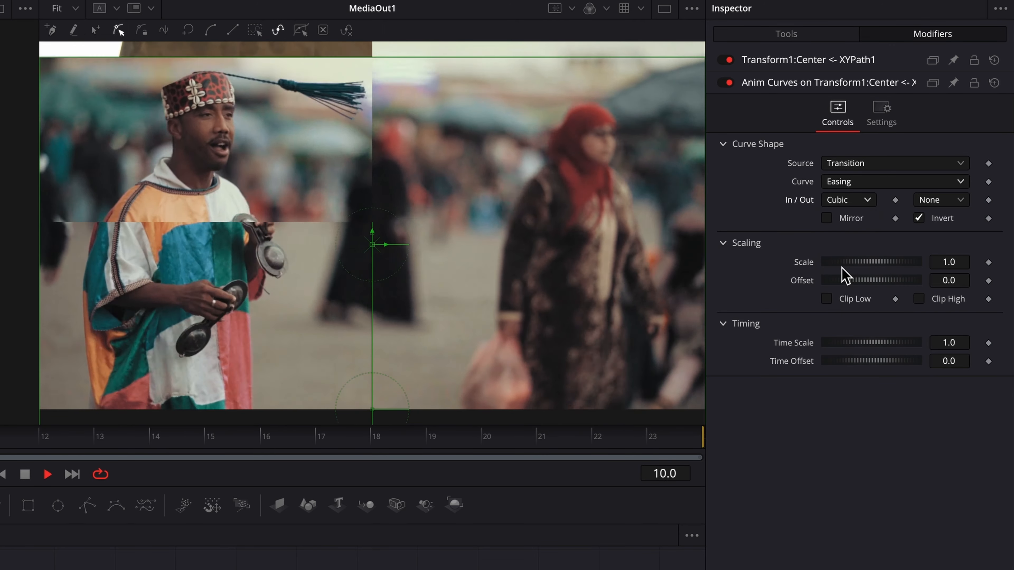
pyautogui.press('space')
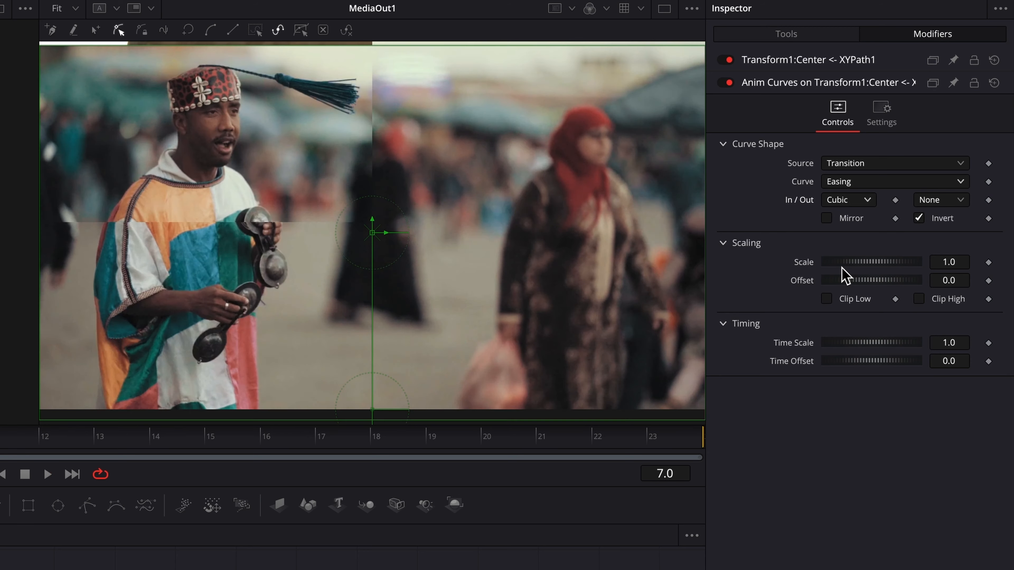
pyautogui.click(869, 200)
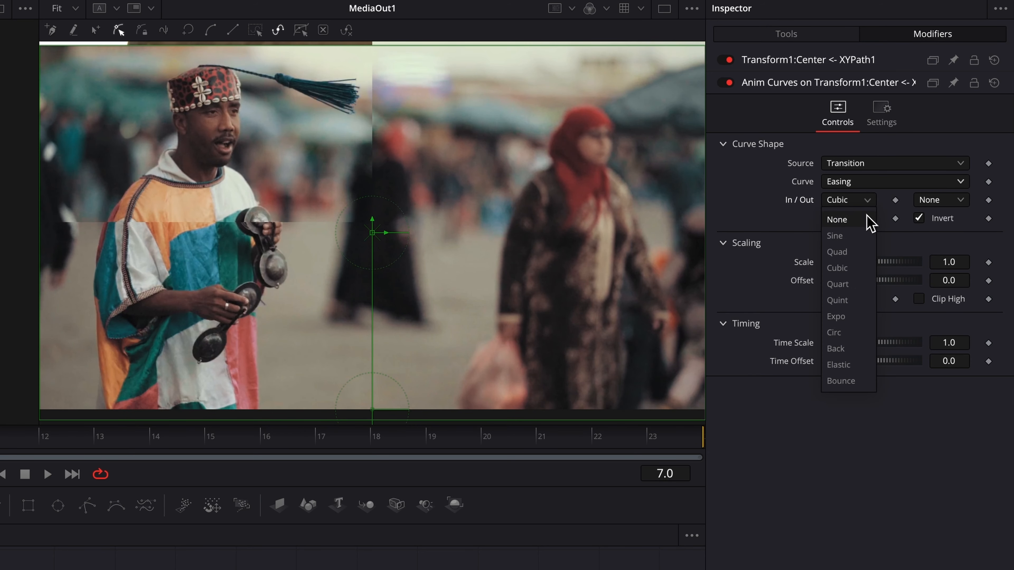
pyautogui.click(861, 267)
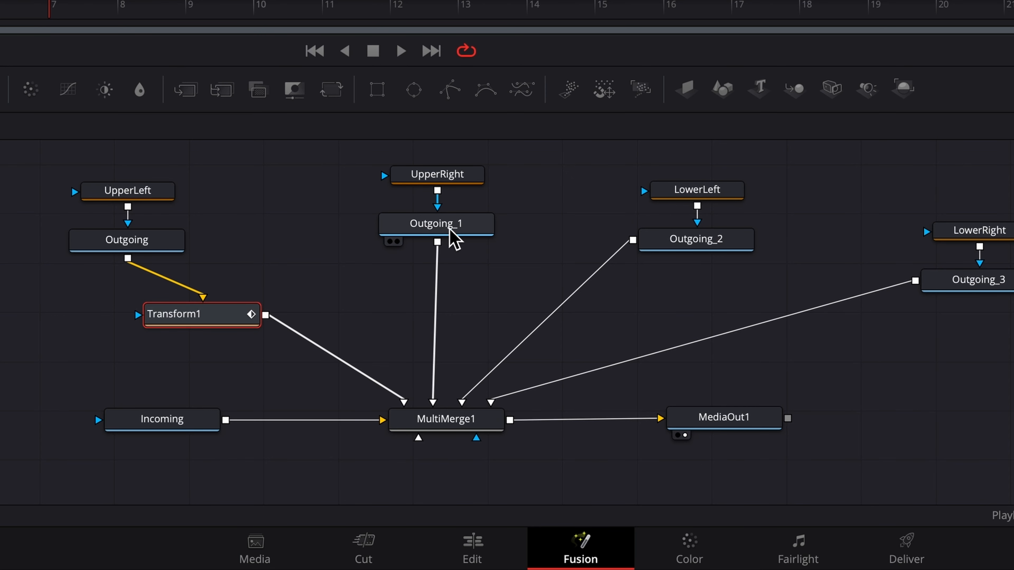
# - Add a Transform node after the Outgoing_1 node
pyautogui.click(447, 230)
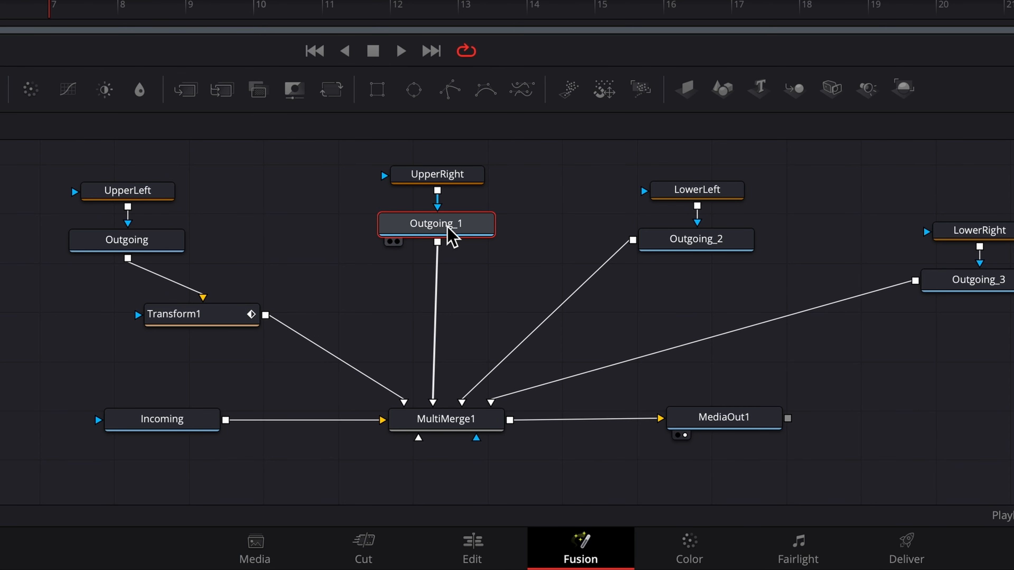
pyautogui.click(333, 96)
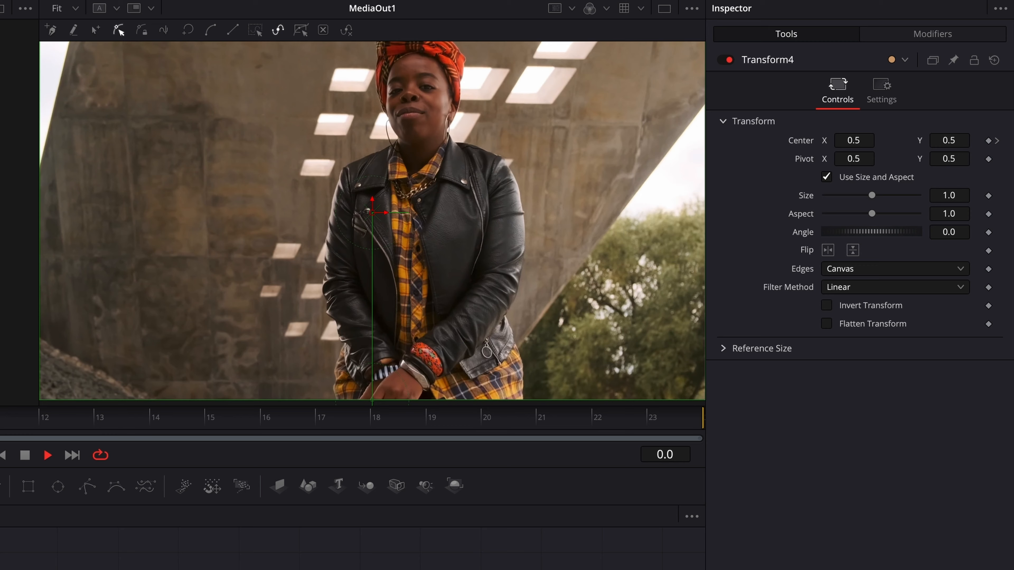
pyautogui.press('space')
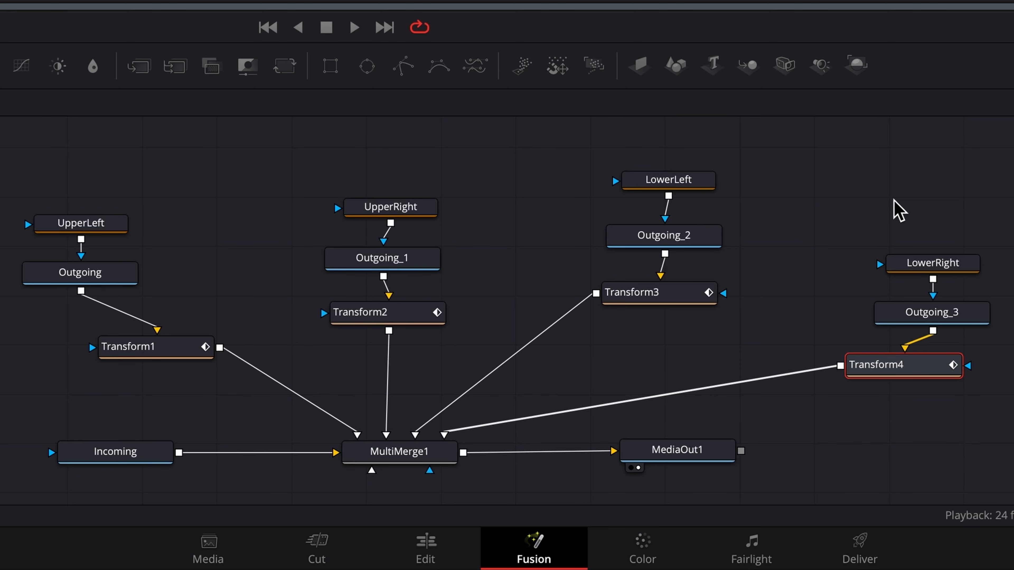
# - Modify Transform1's Angle with Anim Curves and show the modifier's controls while previewing the rotation
pyautogui.click(172, 352)
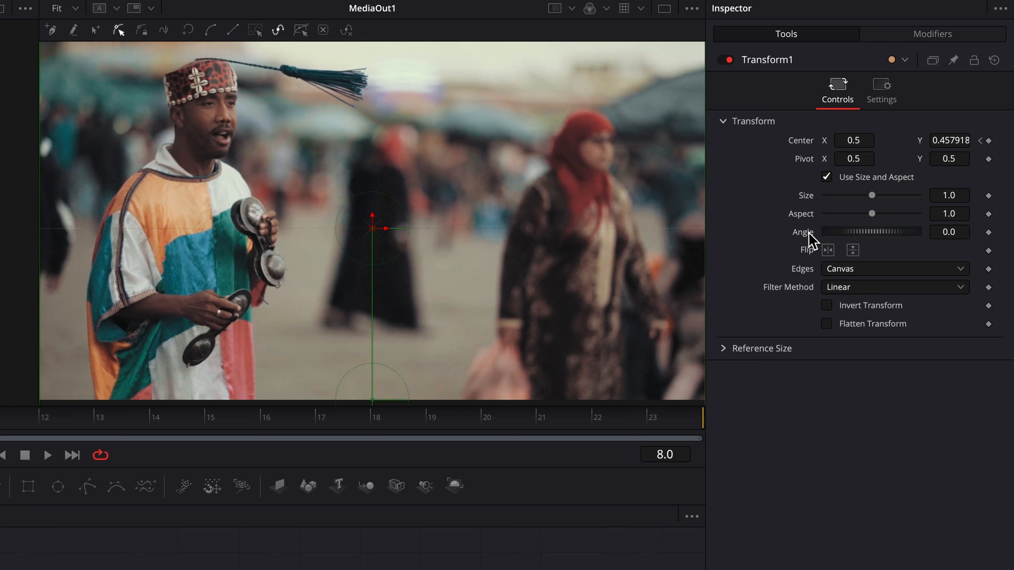
pyautogui.rightClick(810, 239)
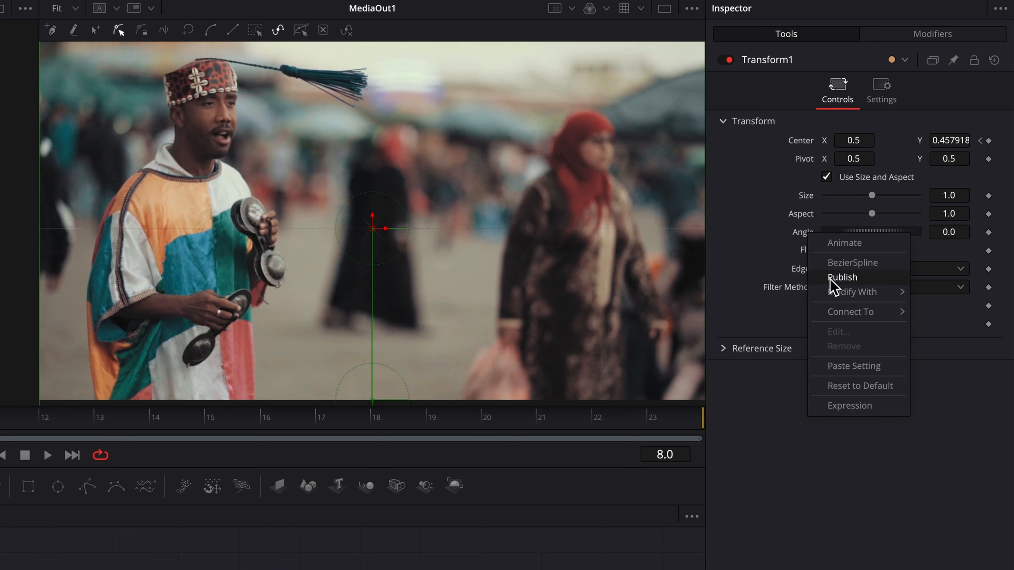
pyautogui.moveTo(832, 299)
pyautogui.click(747, 293)
pyautogui.press('space')
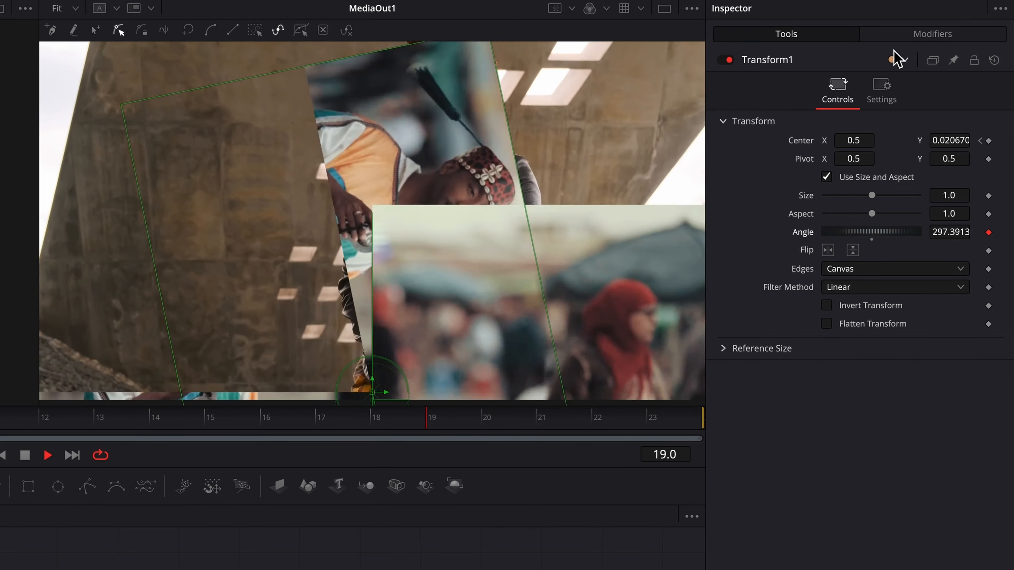
pyautogui.click(916, 34)
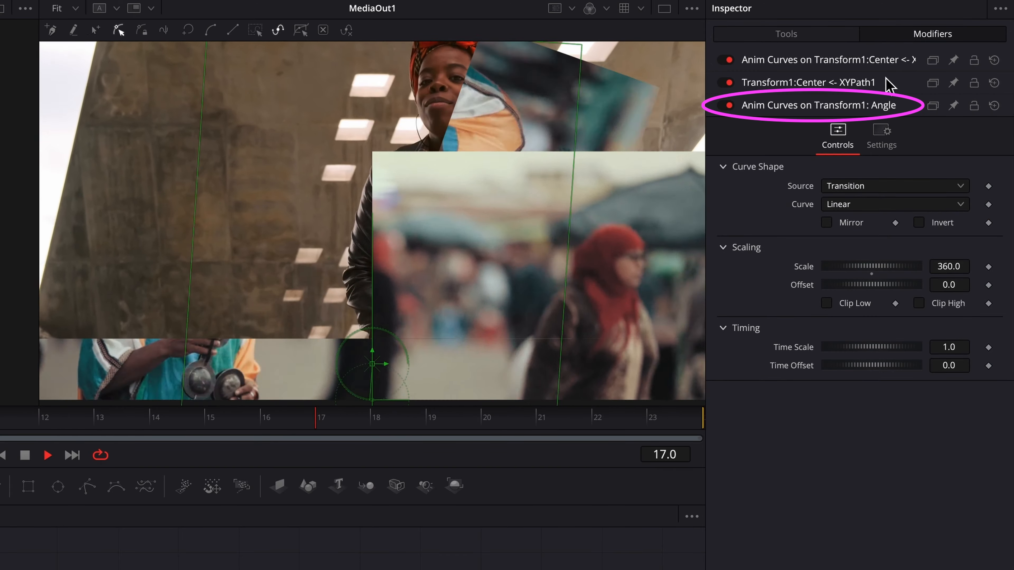
pyautogui.press('space')
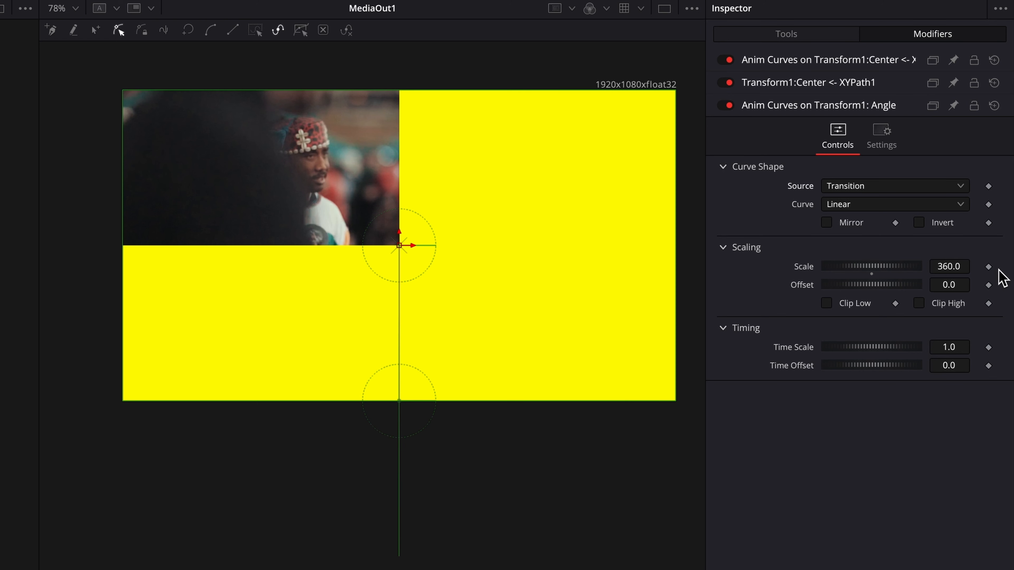
# - Set the Scale of the Angle animation curve to 720 and preview the rotation
pyautogui.click(950, 266)
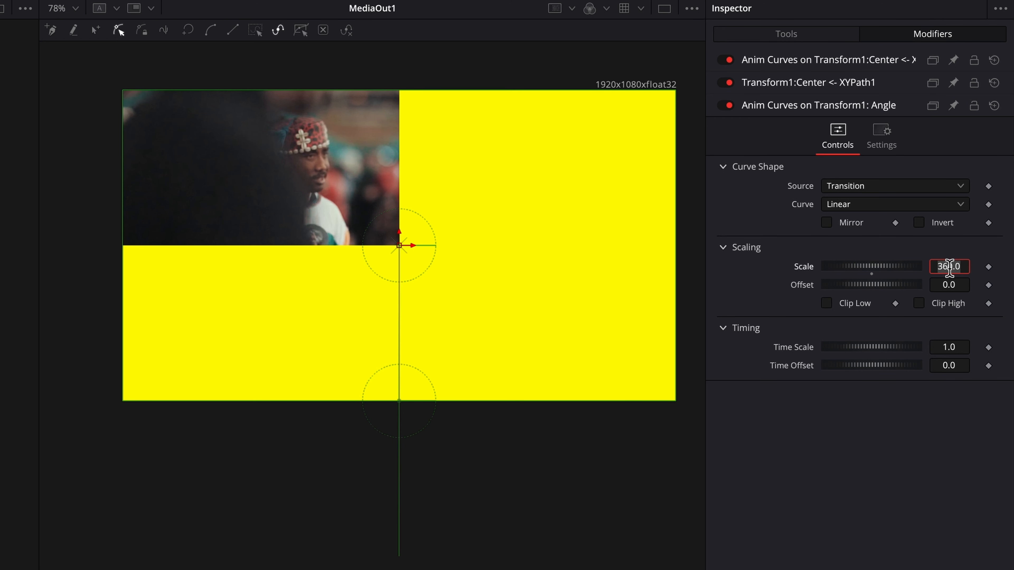
pyautogui.press('BackSpace')
pyautogui.write('720')
pyautogui.press('Tab')
pyautogui.click(1009, 276)
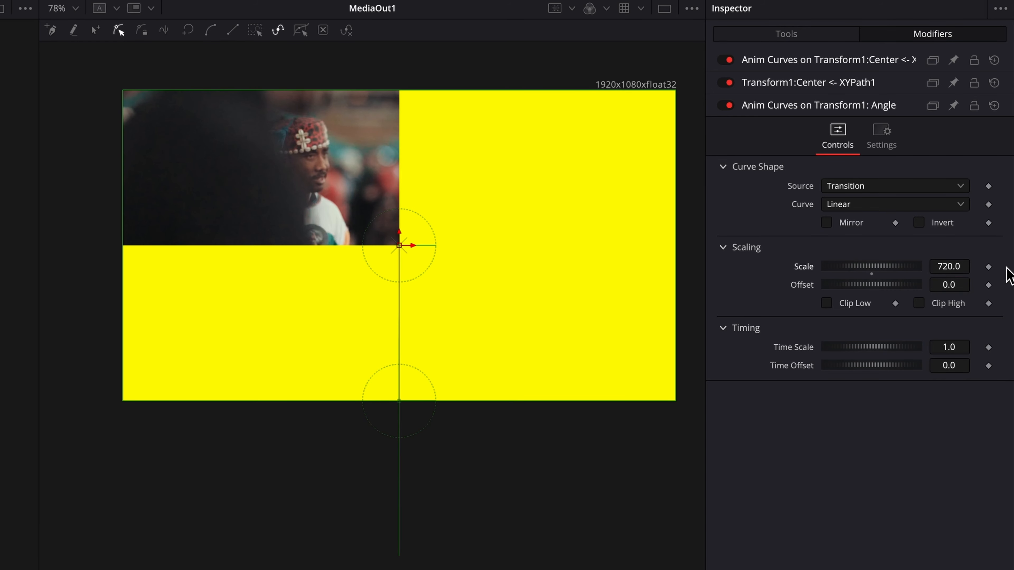
pyautogui.press('space')
# - Set the Scale of the Angle animation curve to 90 and preview the rotation
pyautogui.click(948, 266)
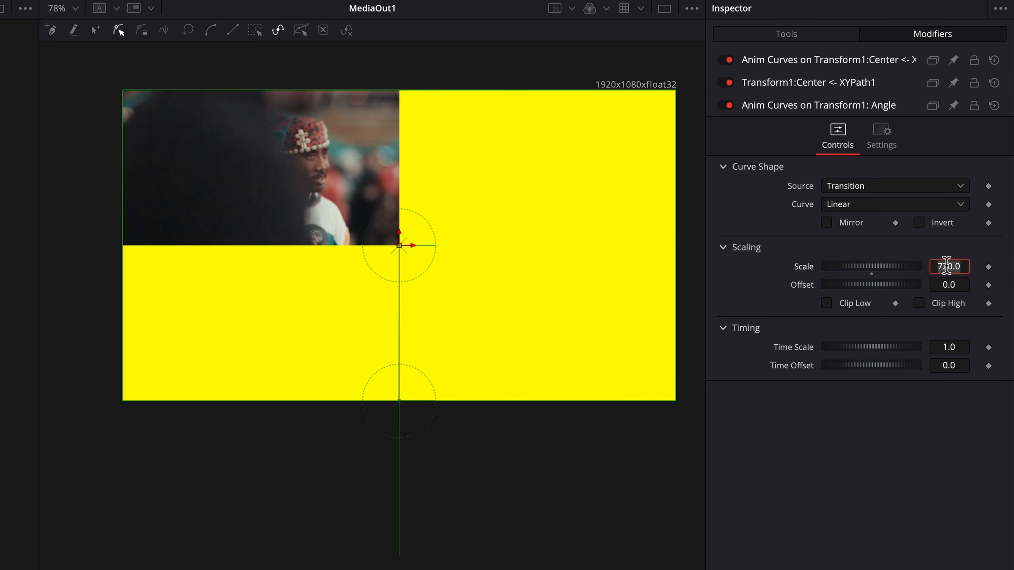
pyautogui.write('3')
pyautogui.write('0')
pyautogui.press('Return')
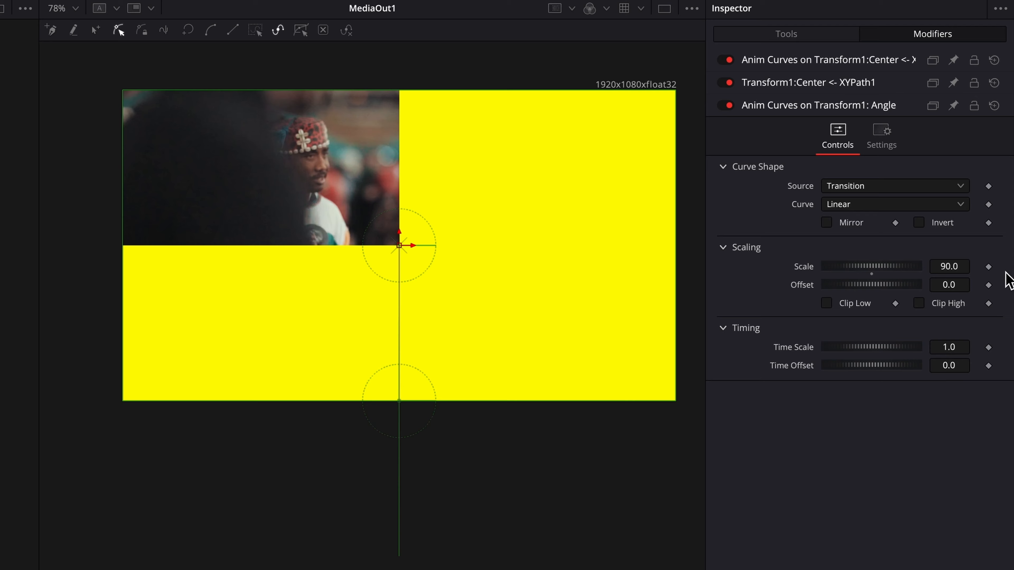
pyautogui.press('space')
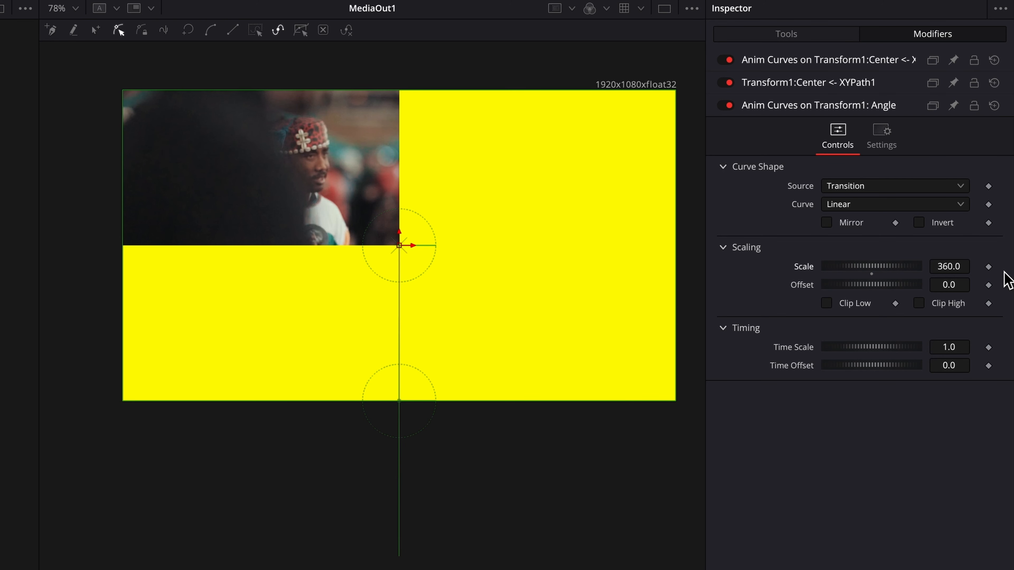
# - Set the Offset of the Angle animation curve to 90
pyautogui.click(955, 284)
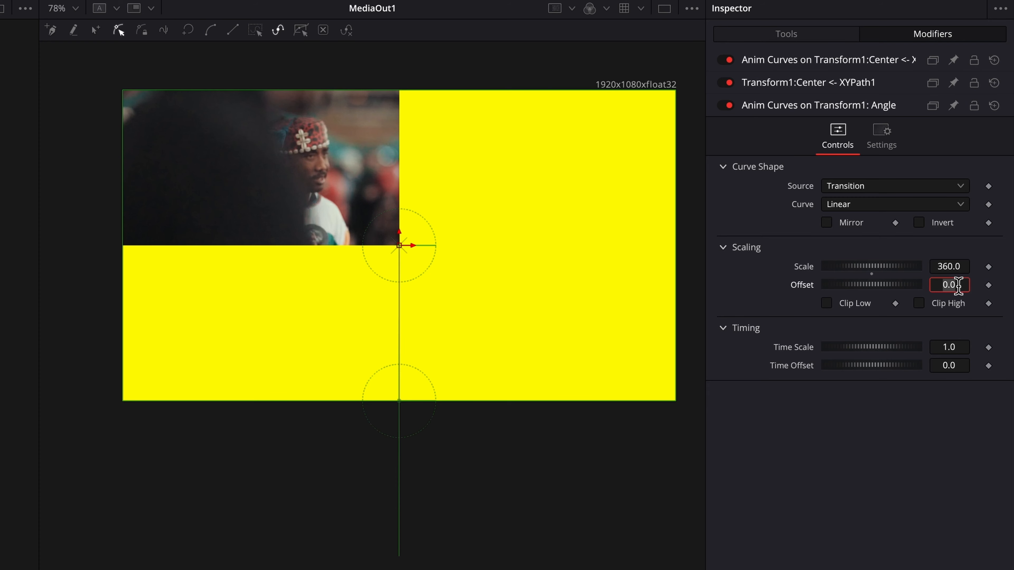
pyautogui.write('90')
pyautogui.press('Tab')
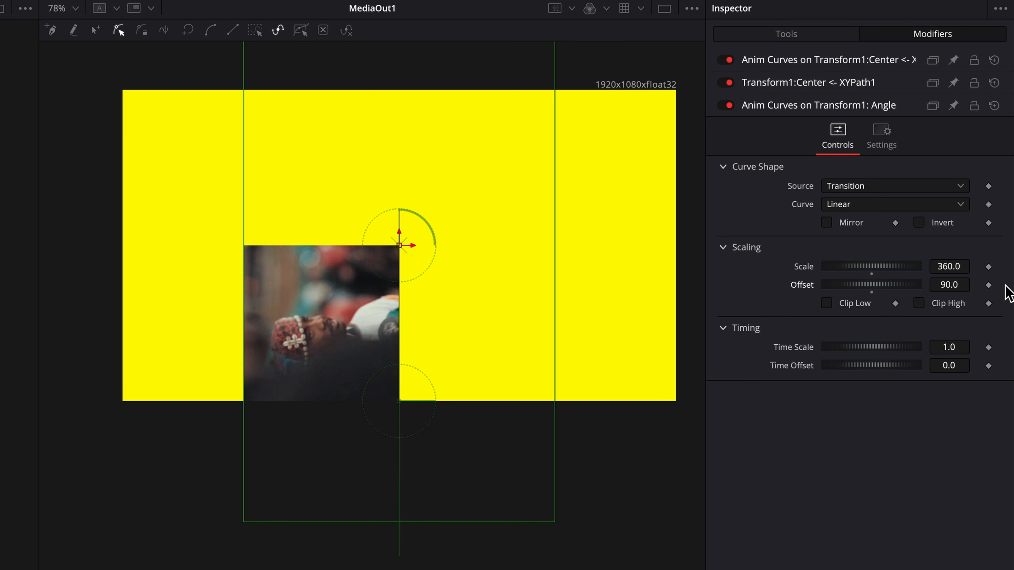
# - Set the Offset of the Angle animation curve to 180
pyautogui.click(958, 284)
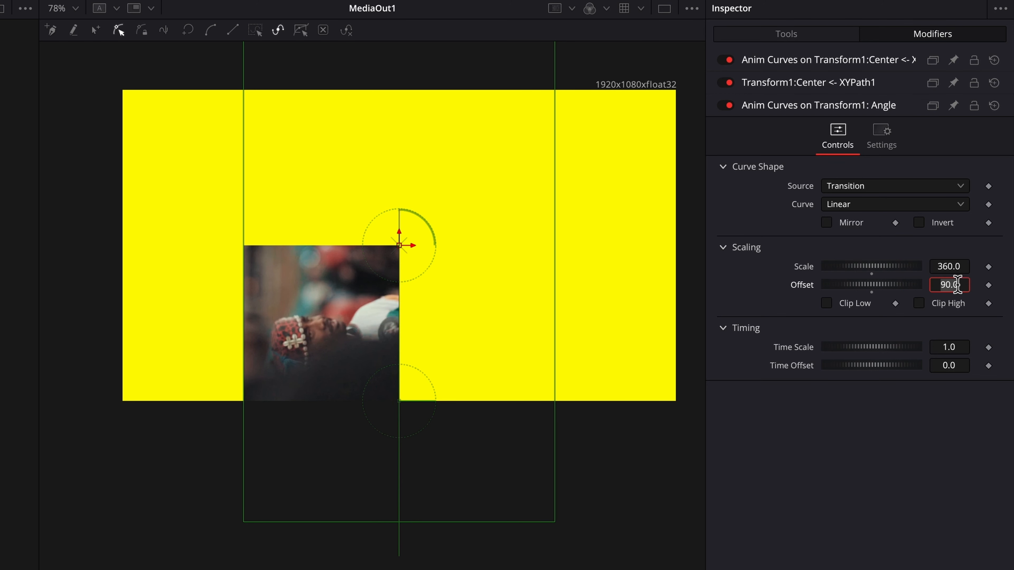
pyautogui.write('180')
pyautogui.press('Tab')
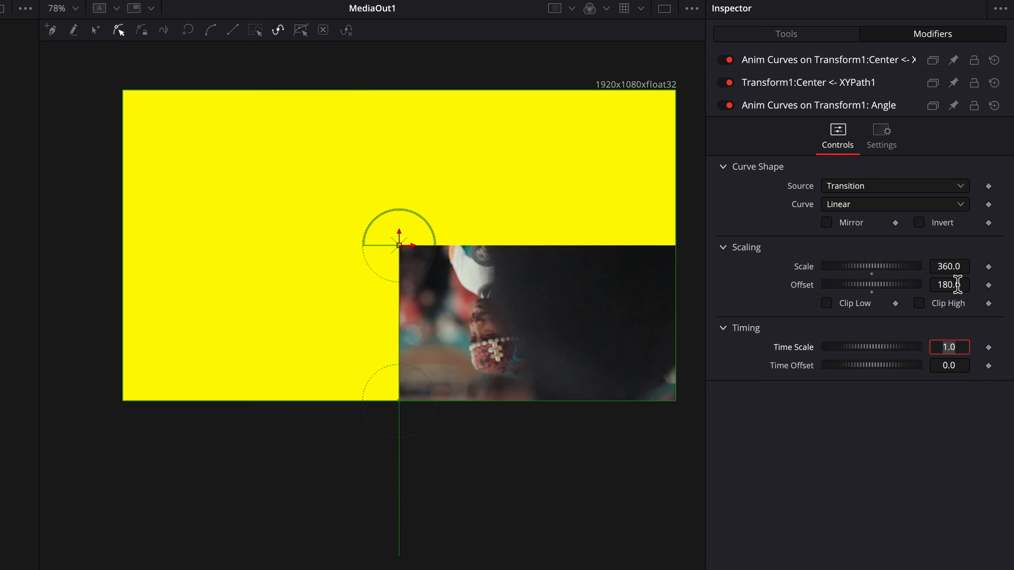
# - Set the Time Scale of the Angle animation curve to 2
pyautogui.click(1010, 286)
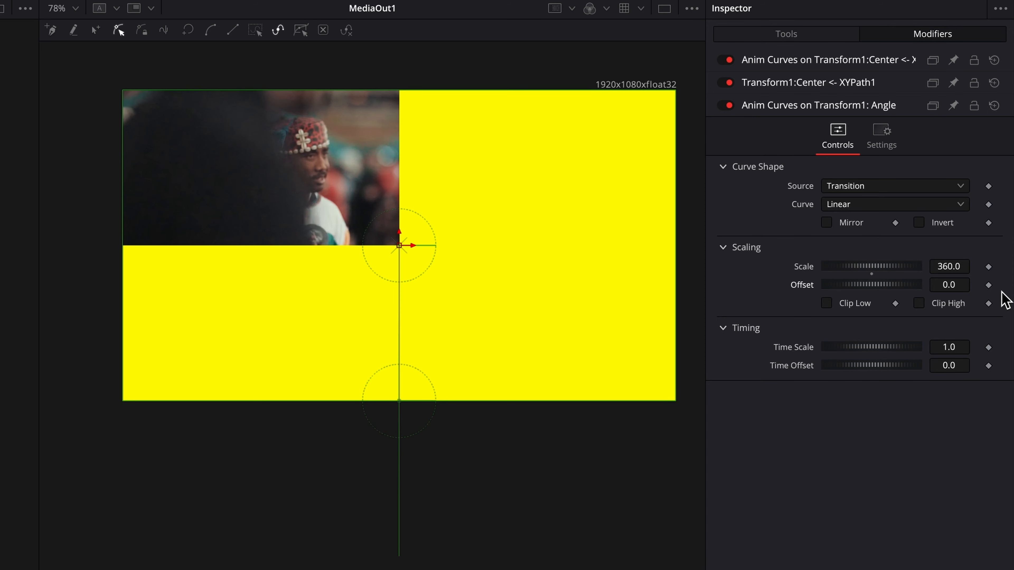
pyautogui.press('space')
pyautogui.click(957, 346)
pyautogui.write('2')
pyautogui.press('Tab')
pyautogui.click(1006, 352)
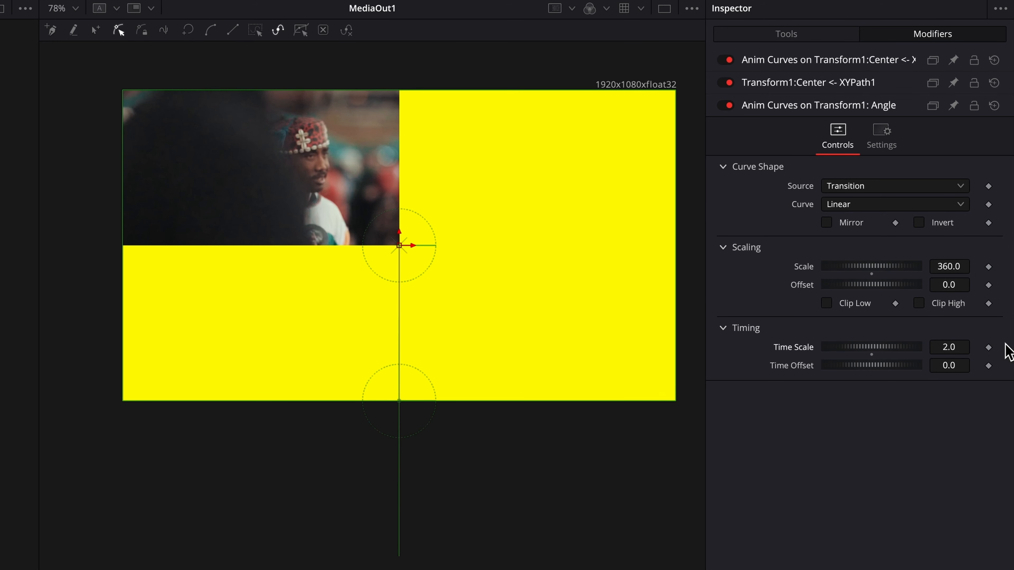
# - Set the Time Scale of the Angle animation curve to 0.5 and preview the rotation
pyautogui.click(947, 347)
pyautogui.write('0.5')
pyautogui.press('Tab')
pyautogui.click(1010, 349)
pyautogui.press('space')
# - Set the Time Offset of the Angle animation curve to 0.5
pyautogui.click(960, 365)
pyautogui.doubleClick(961, 367)
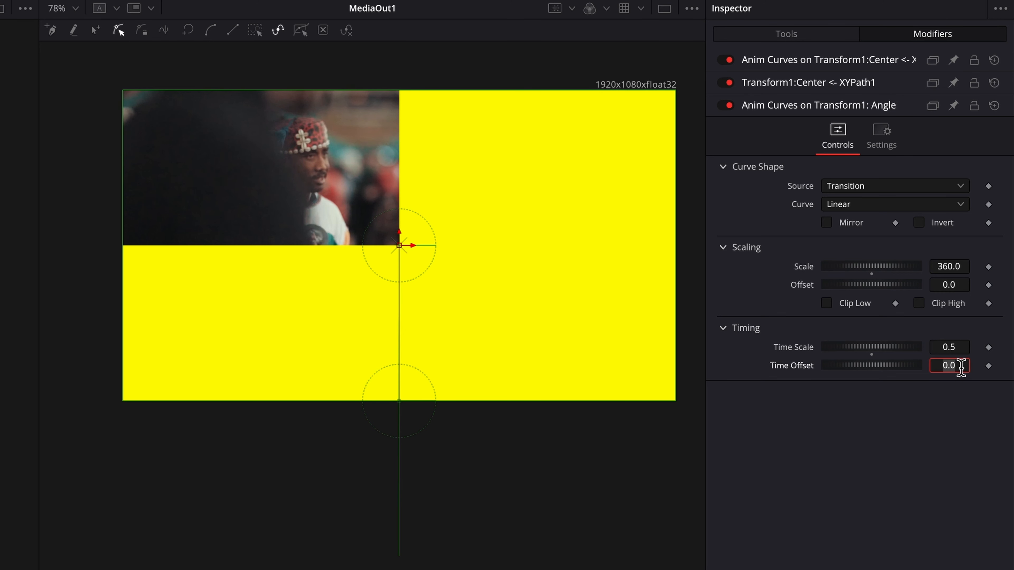
pyautogui.write('0.5')
pyautogui.press('Return')
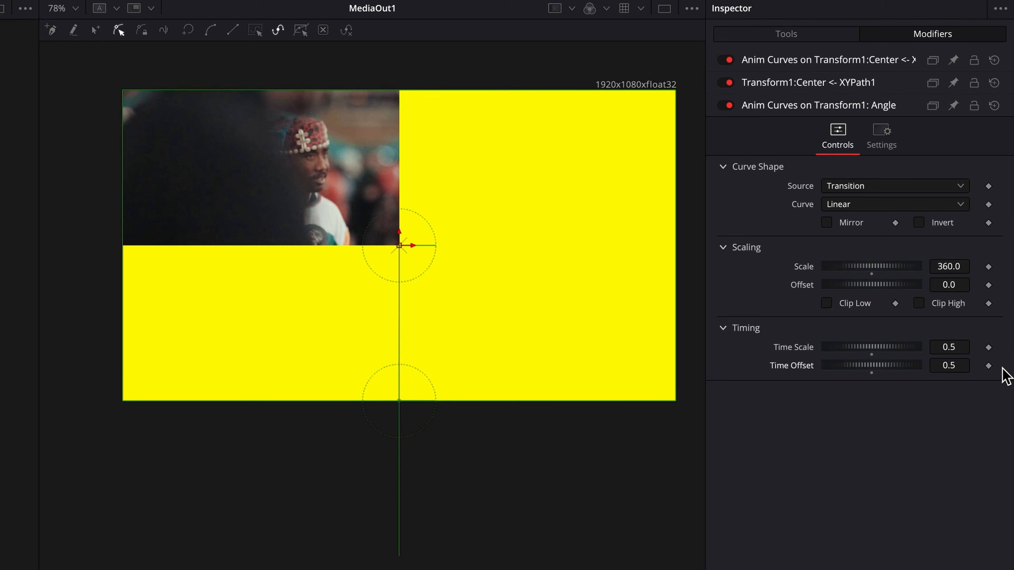
# - Set the Time Offset of the Angle animation curve to 1
pyautogui.click(958, 366)
pyautogui.write('1')
pyautogui.press('Return')
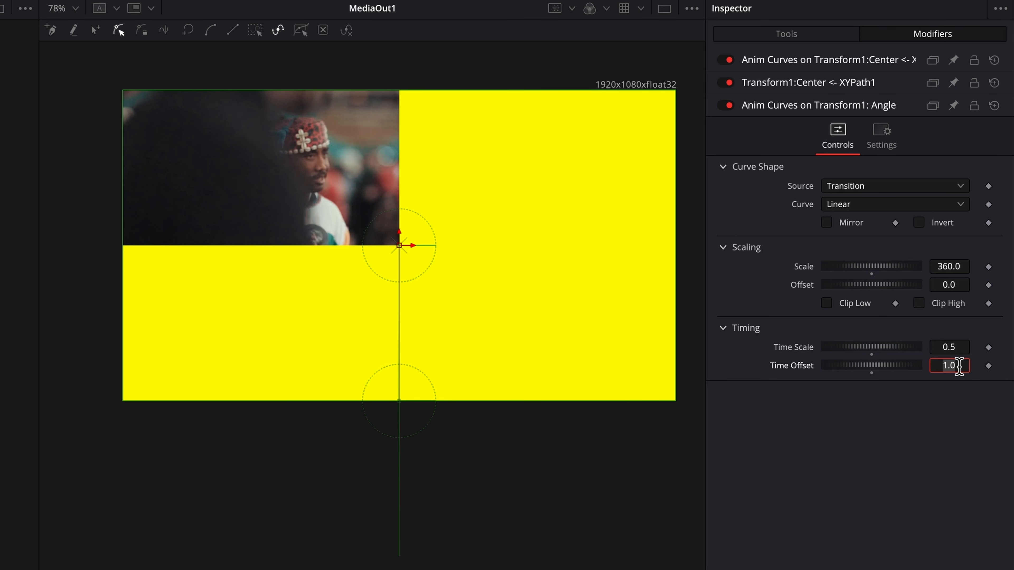
pyautogui.click(1003, 377)
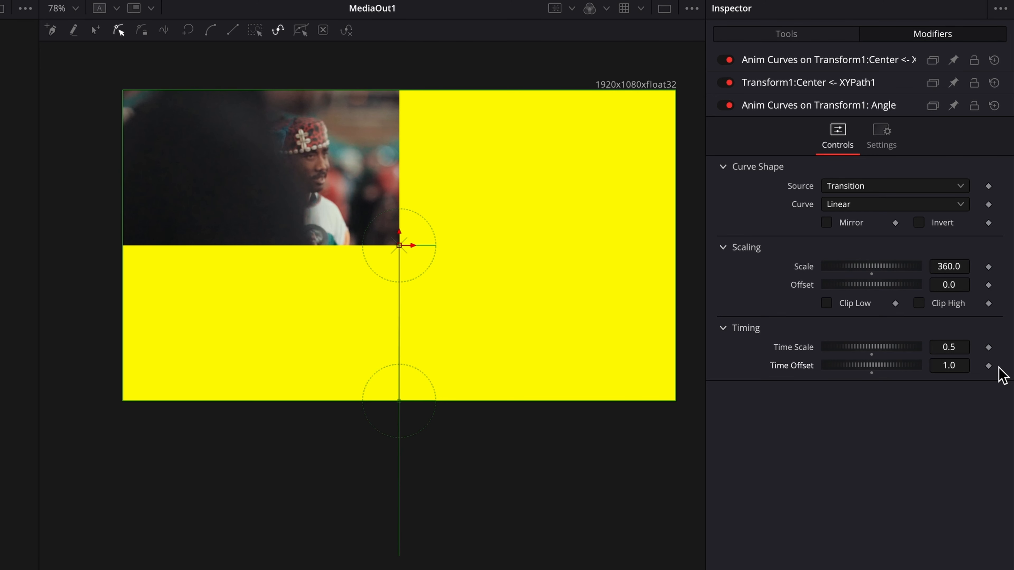
# - Set the Time Offset of the Angle animation curve to -0.5 and preview the rotation
pyautogui.click(958, 366)
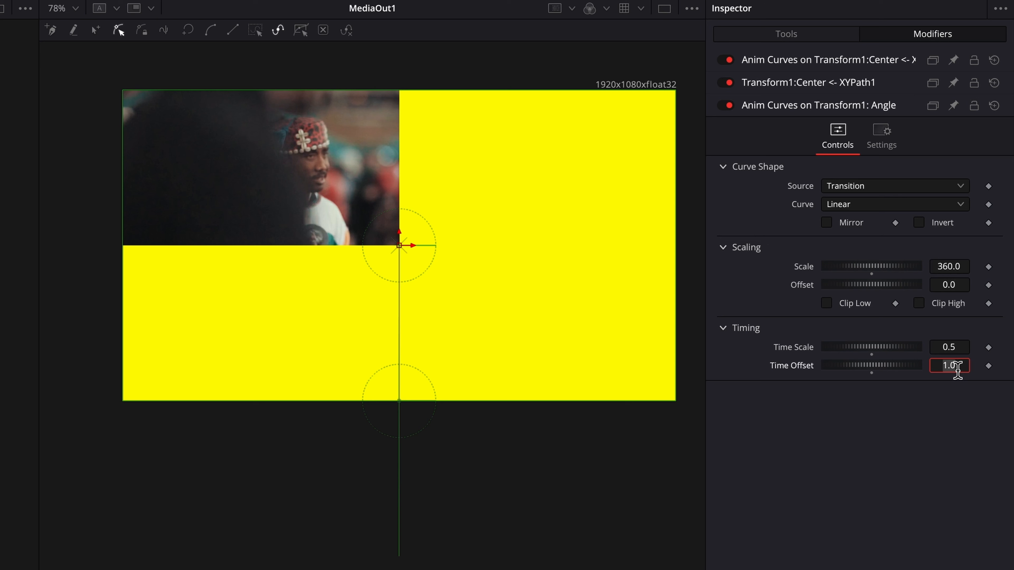
pyautogui.write('-')
pyautogui.write('0.5')
pyautogui.press('Return')
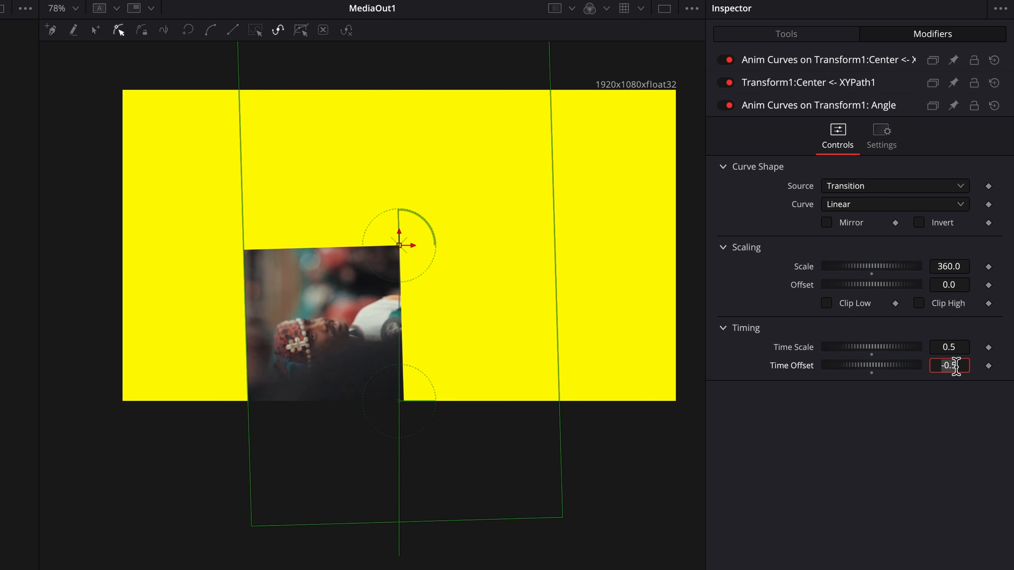
pyautogui.click(1005, 372)
pyautogui.press('space')
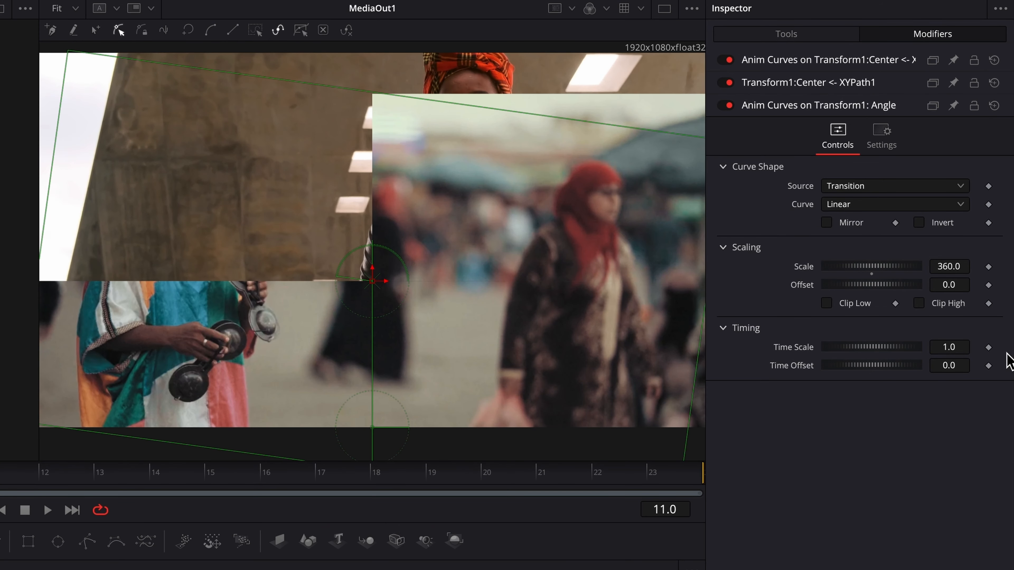
# - Set the Time Scale of Transform1's Angle animation curve to 0.5 and play back the transition
pyautogui.click(961, 347)
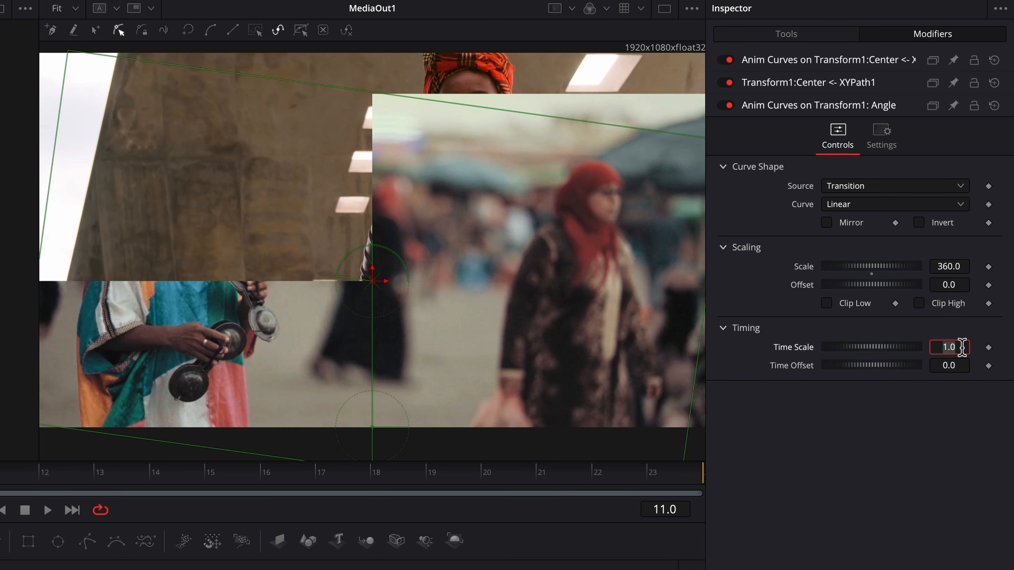
pyautogui.write('0.5')
pyautogui.press('Tab')
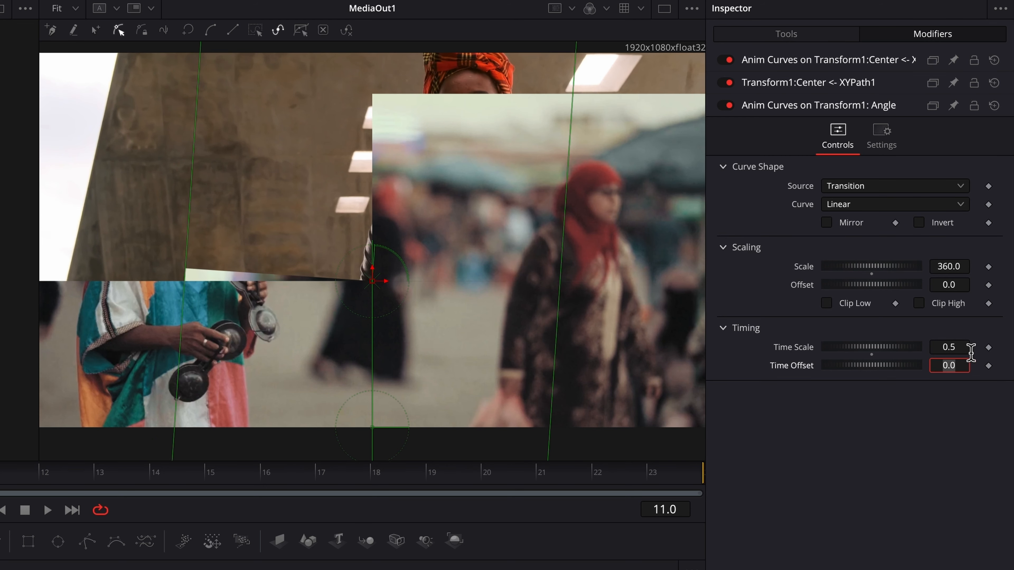
pyautogui.click(1007, 356)
pyautogui.press('space')
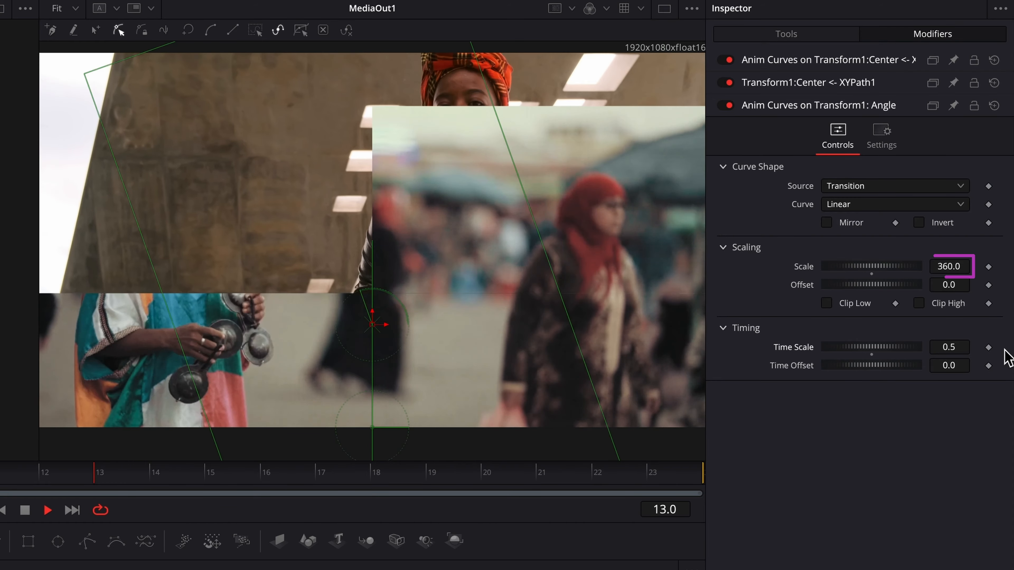
pyautogui.press('space')
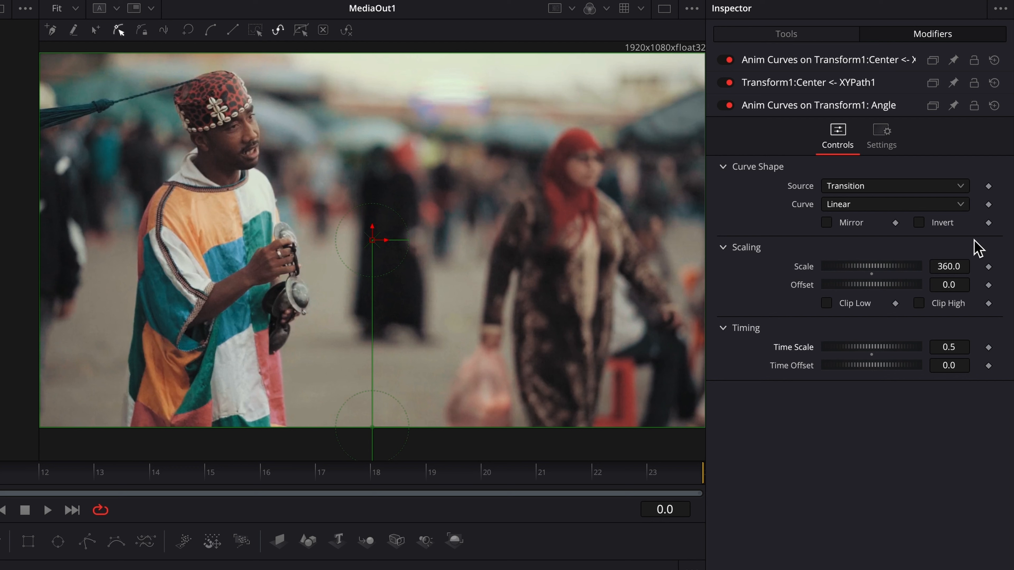
# - Change Transform1's Angle animation curve to Easing with Cubic for both In and Out, and preview the transition
pyautogui.click(969, 207)
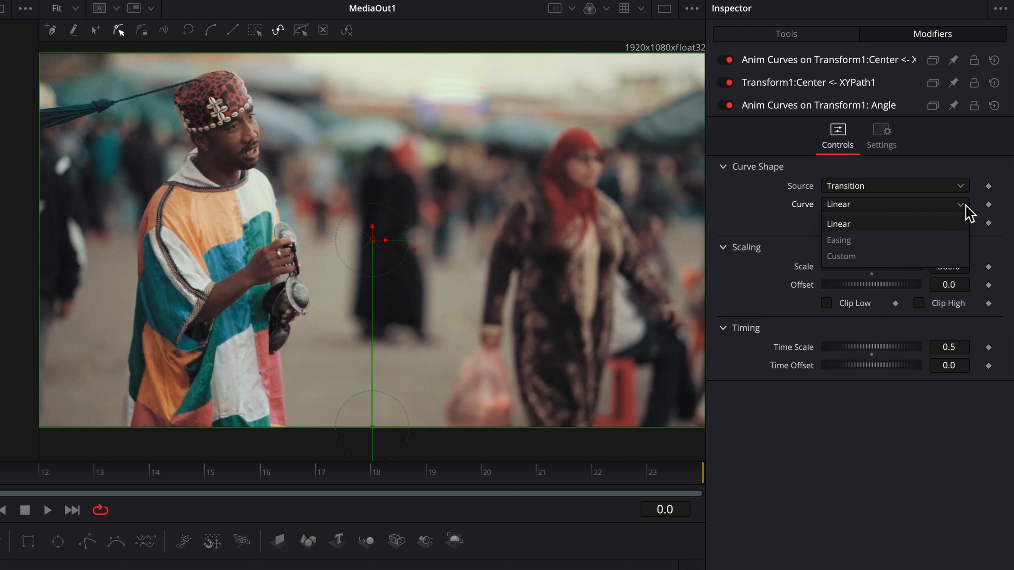
pyautogui.click(861, 241)
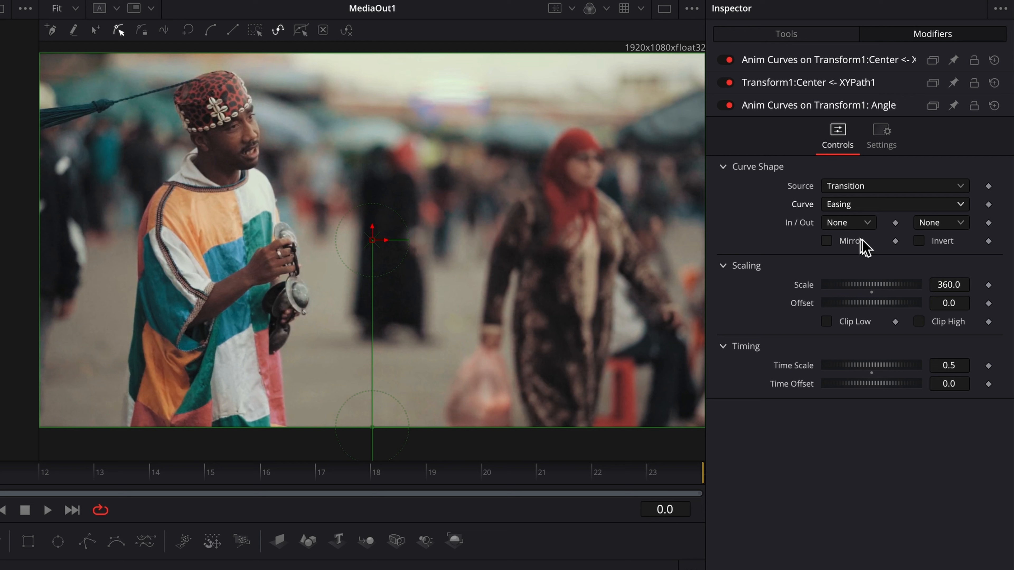
pyautogui.click(868, 224)
pyautogui.click(847, 293)
pyautogui.click(966, 224)
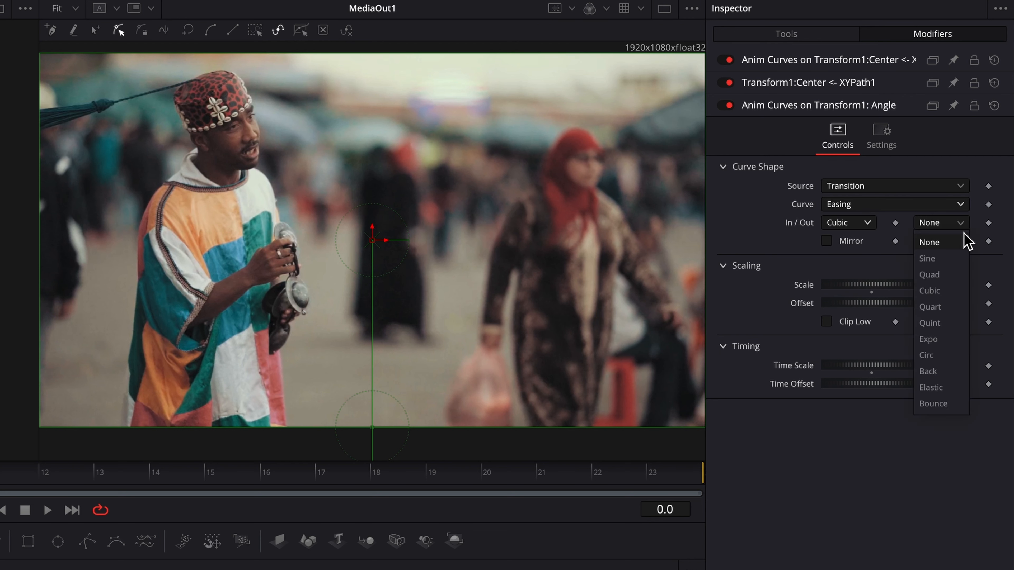
pyautogui.click(944, 294)
pyautogui.press('space')
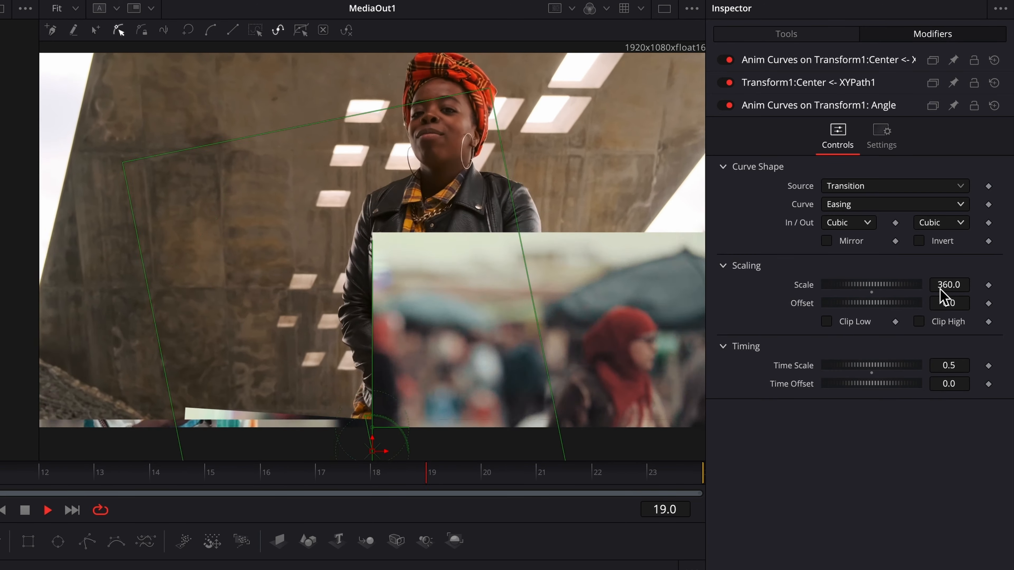
pyautogui.press('space')
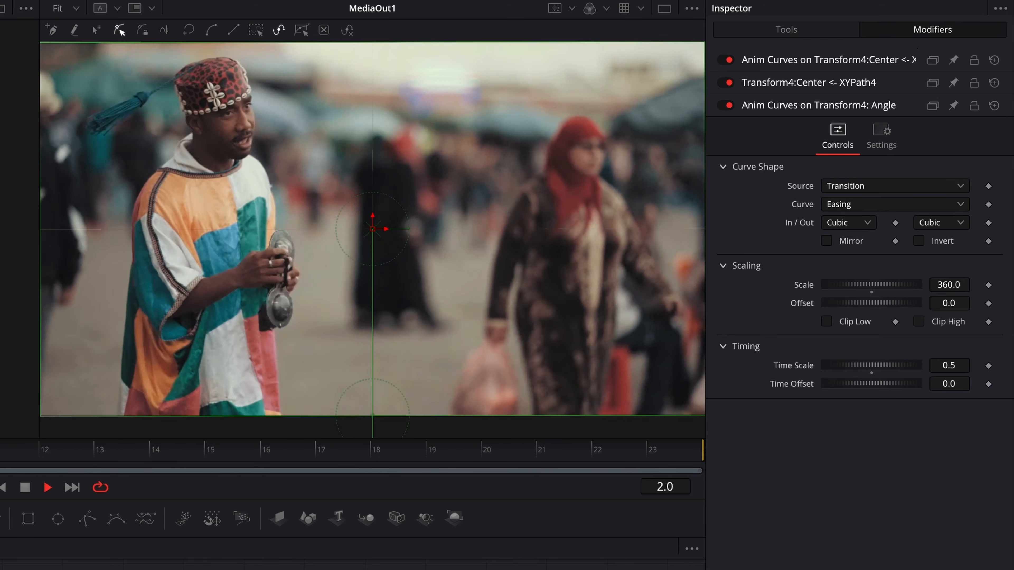
# - Invert Transform2's Angle animation curve, preview it, and set its Out easing to None
pyautogui.press('space')
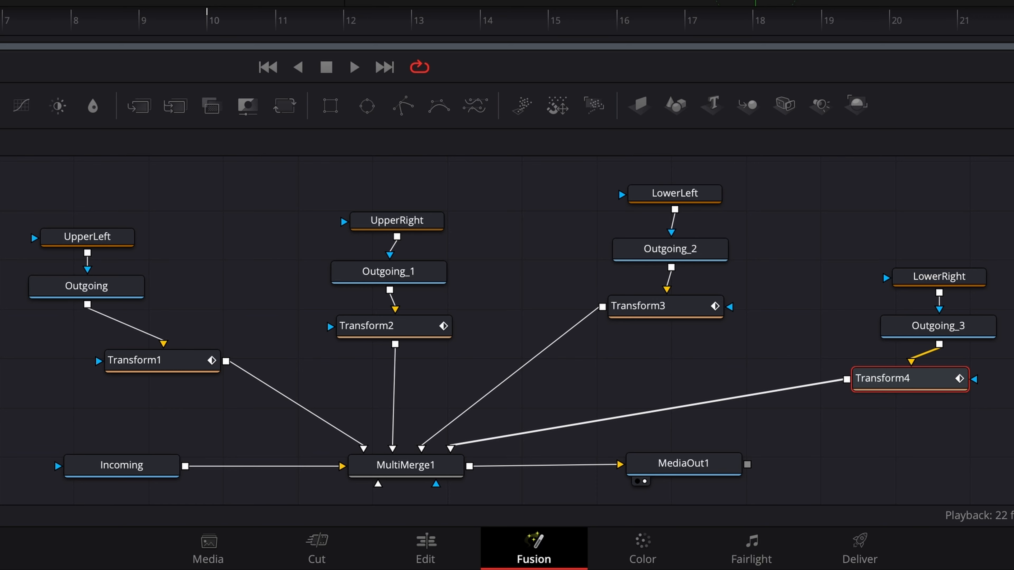
pyautogui.click(430, 334)
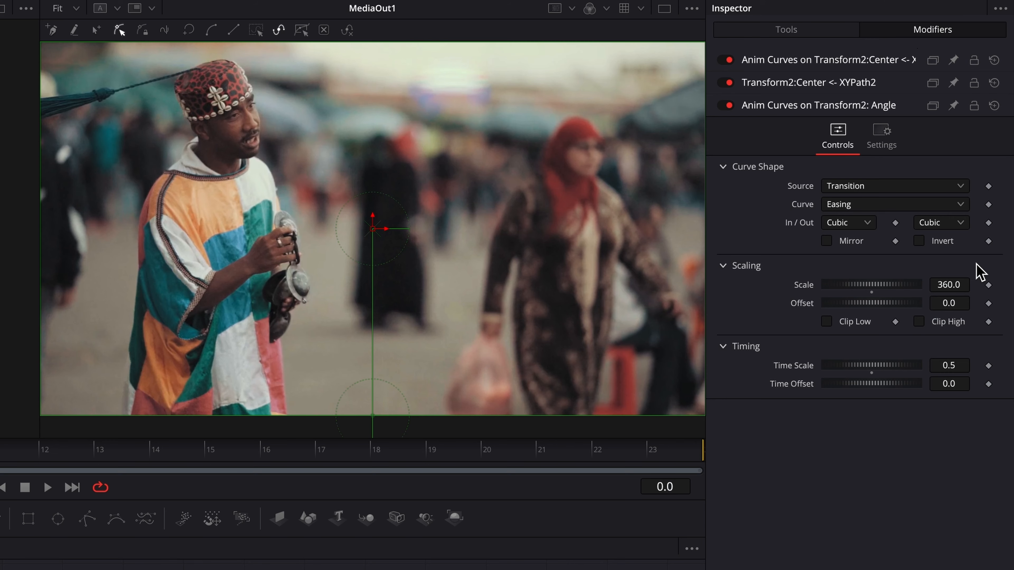
pyautogui.click(920, 242)
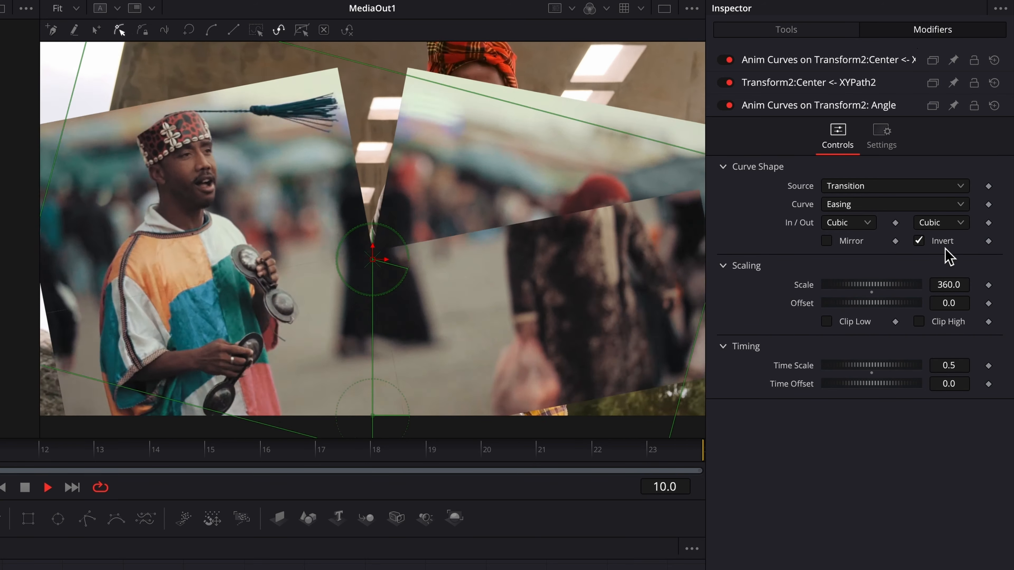
pyautogui.press('space')
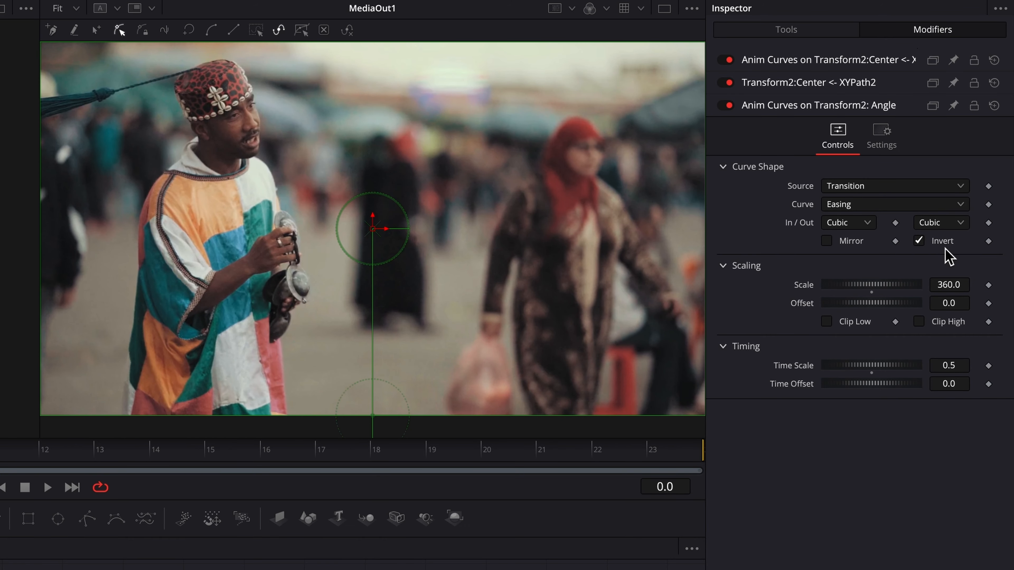
pyautogui.click(965, 226)
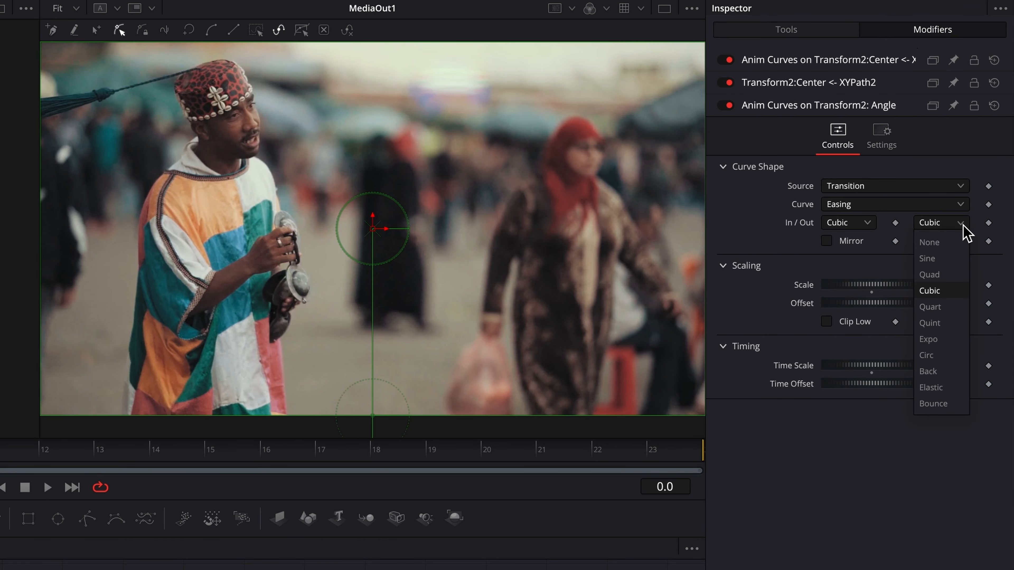
pyautogui.click(950, 242)
# - Invert the Angle animation curve of Transform4
pyautogui.click(913, 382)
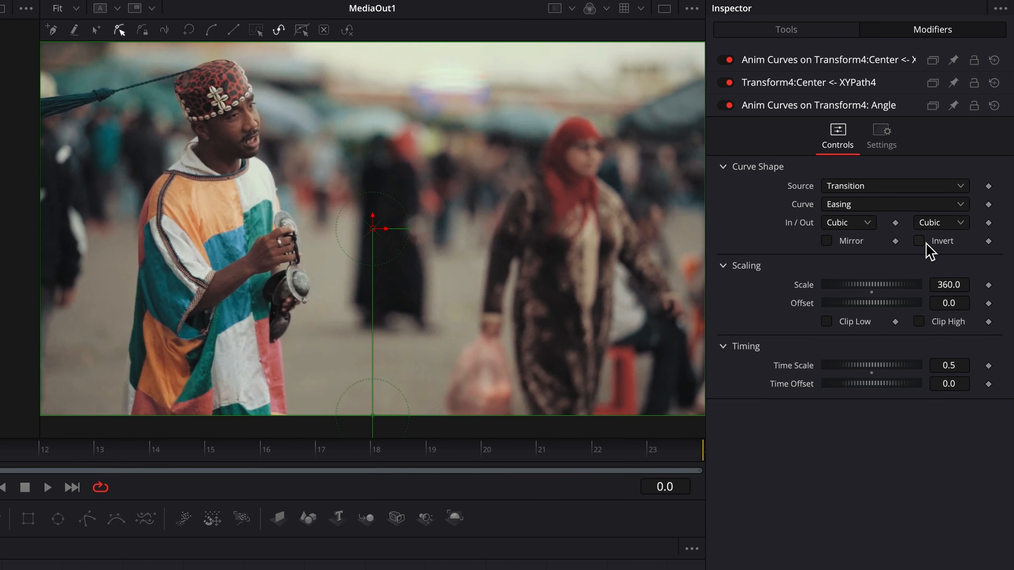
pyautogui.click(925, 245)
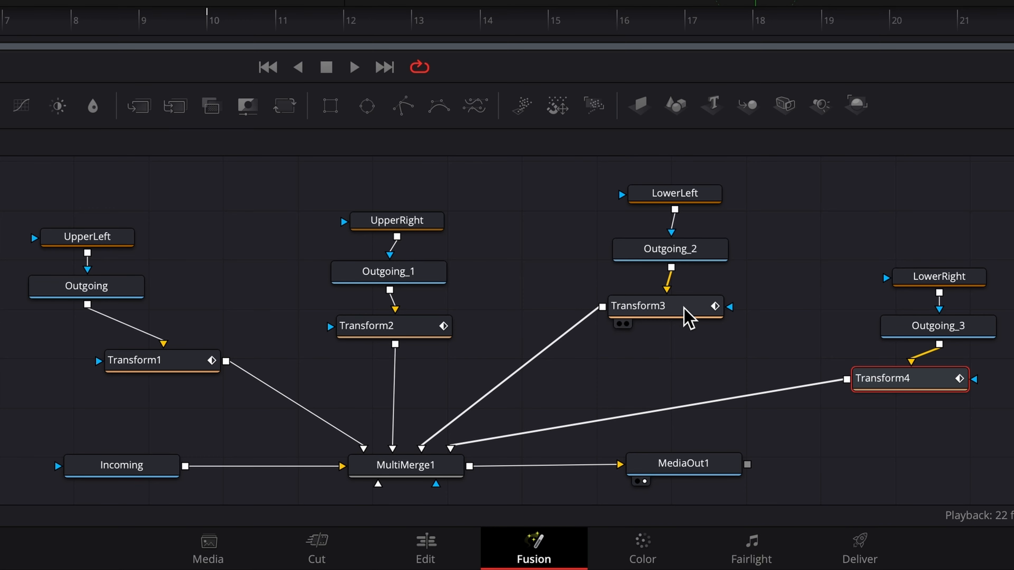
# - Set the Out easing of Transform3's Angle animation curve to None and preview the transition
pyautogui.click(712, 308)
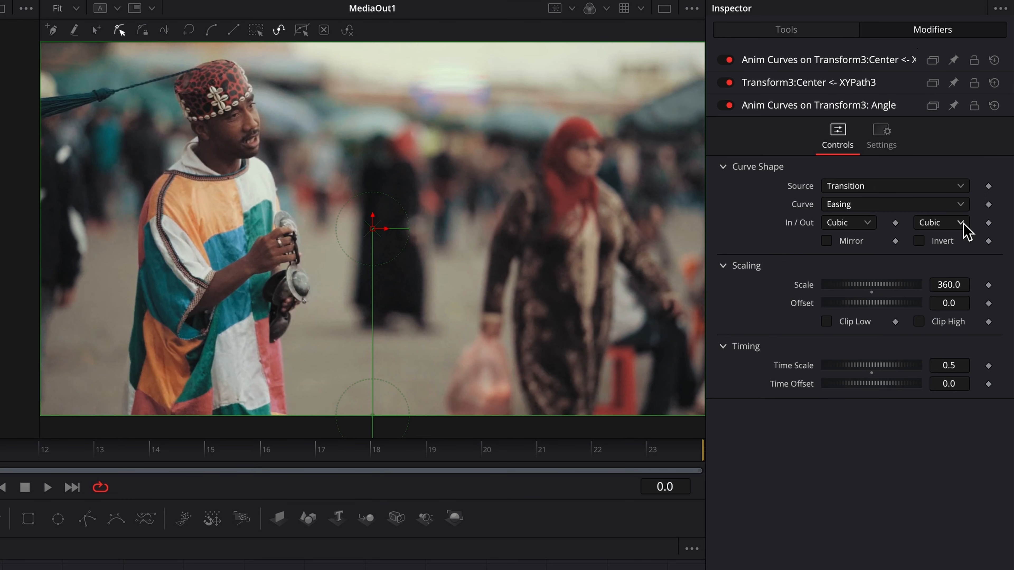
pyautogui.click(961, 223)
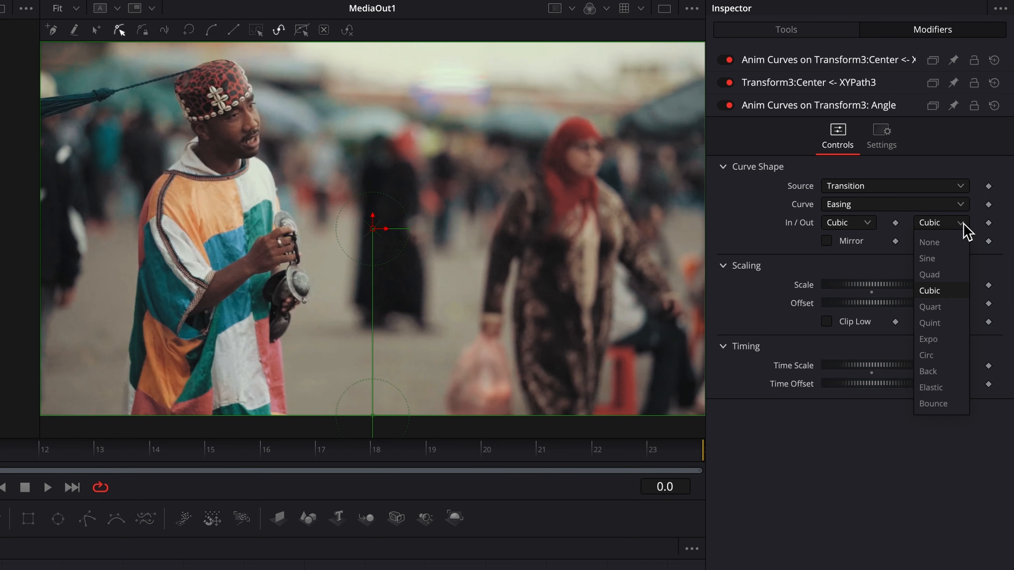
pyautogui.click(934, 243)
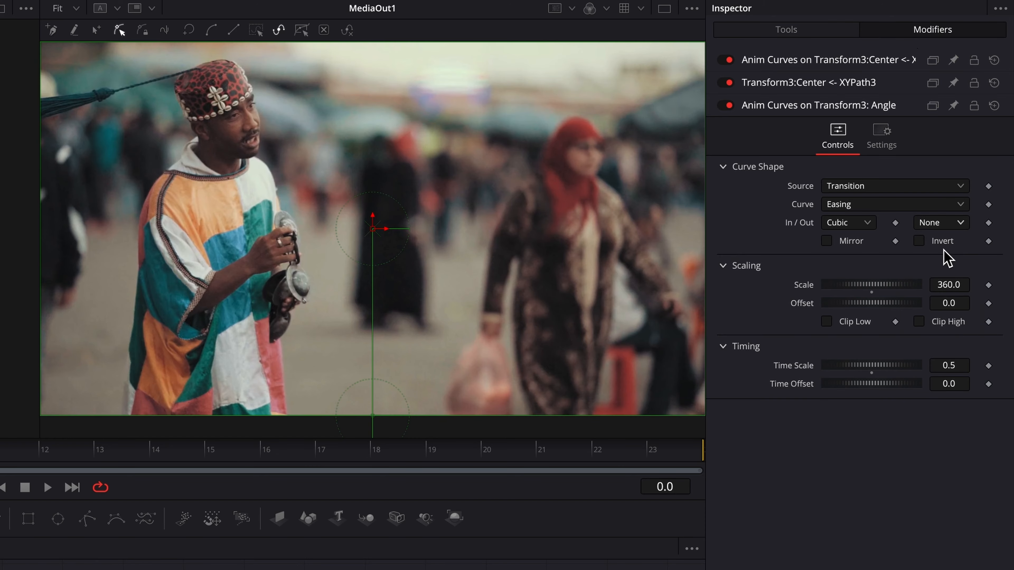
pyautogui.press('space')
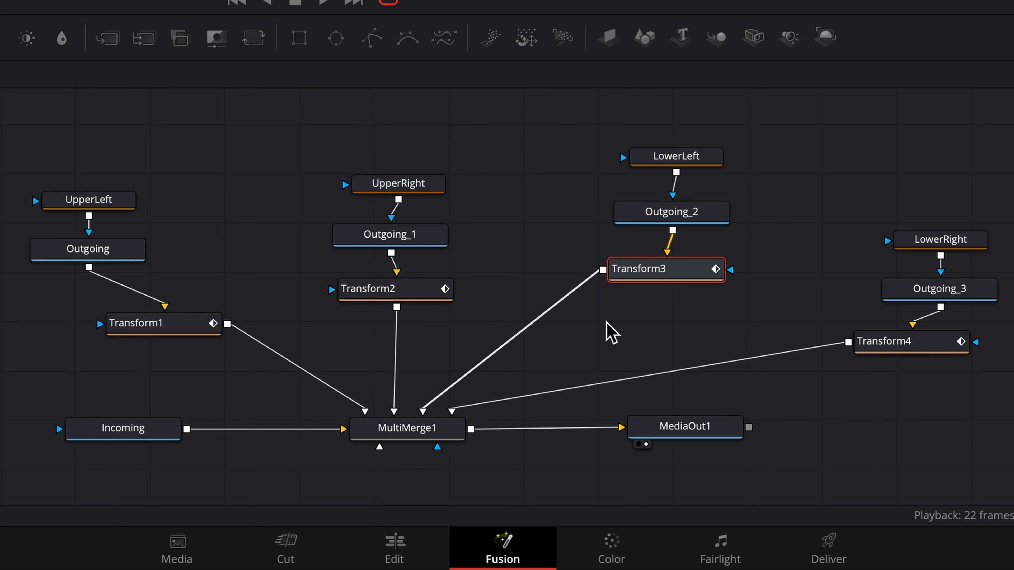
# - Insert an Edge Detect effect between the upper-left quadrant's Outgoing and Transform1 nodes and preview it
pyautogui.moveTo(28, 181); pyautogui.dragTo(125, 312)
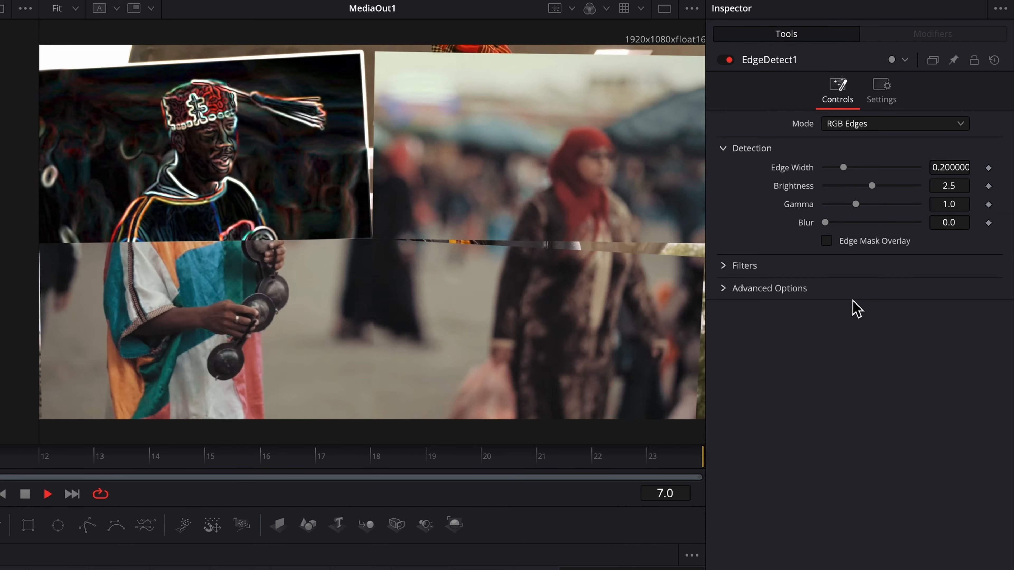
pyautogui.press('space')
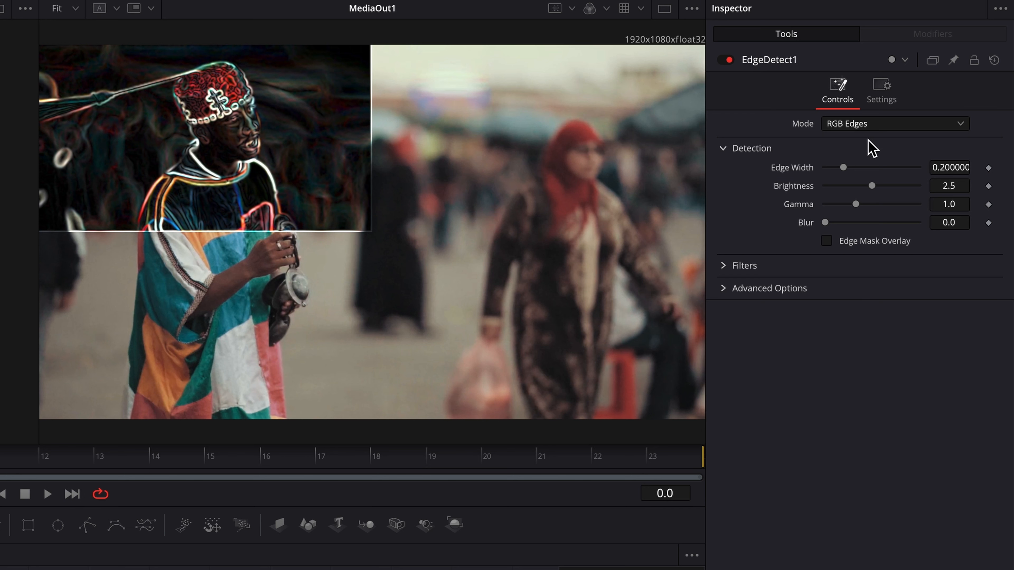
# - Modify the Edge Detect effect's Blend with the ResolveParameter modifier and preview the fade-in
pyautogui.click(883, 101)
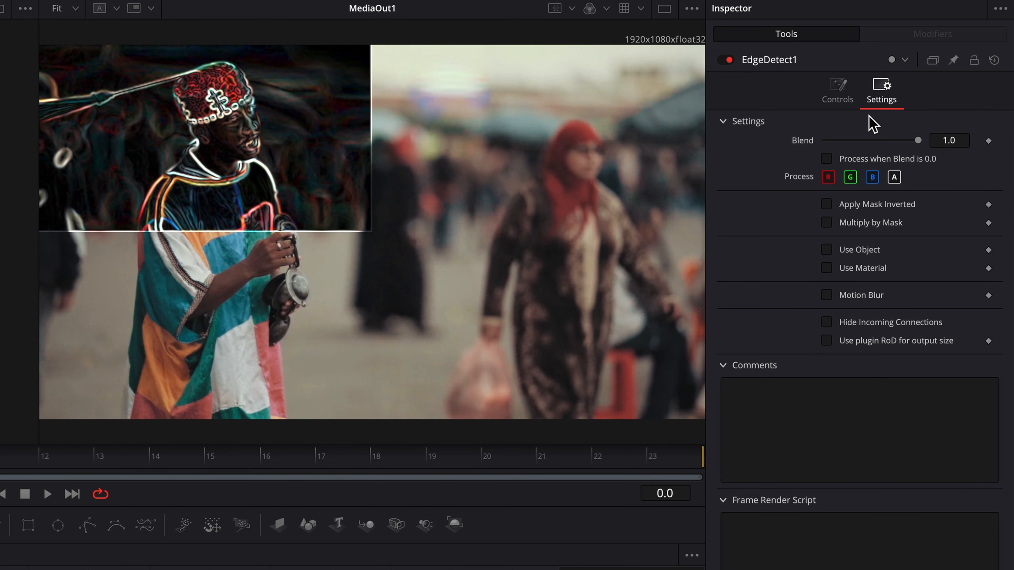
pyautogui.rightClick(811, 145)
pyautogui.moveTo(846, 203)
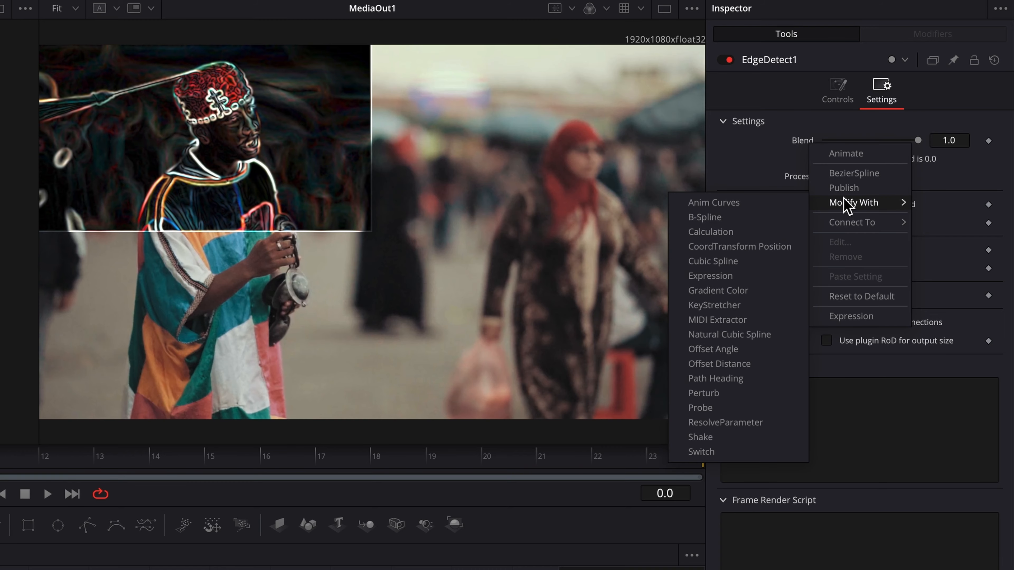
pyautogui.click(770, 422)
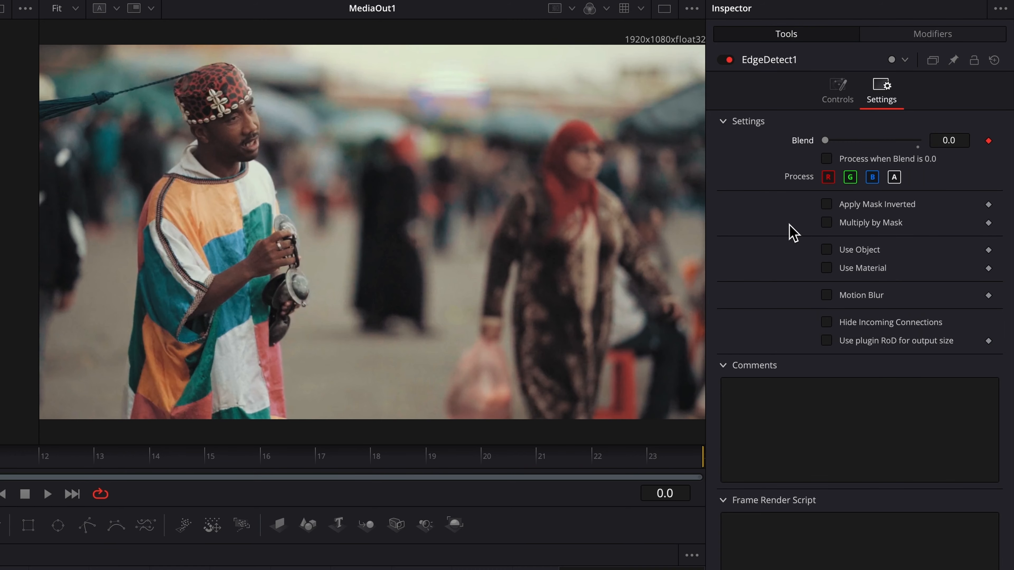
pyautogui.press('space')
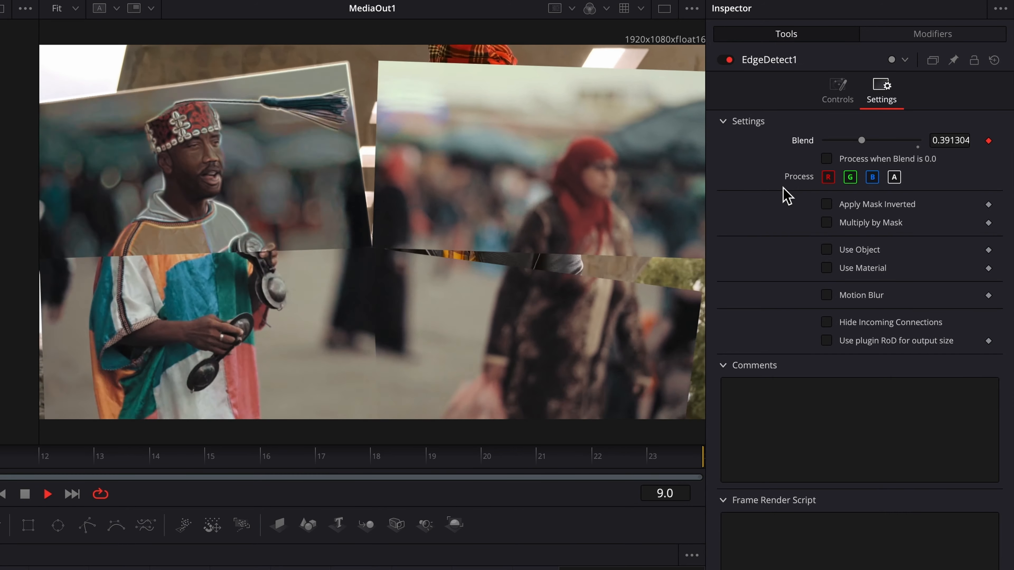
# - Set the Edge Detect effect's Edge Width to 0.0 and preview the transition
pyautogui.press('space')
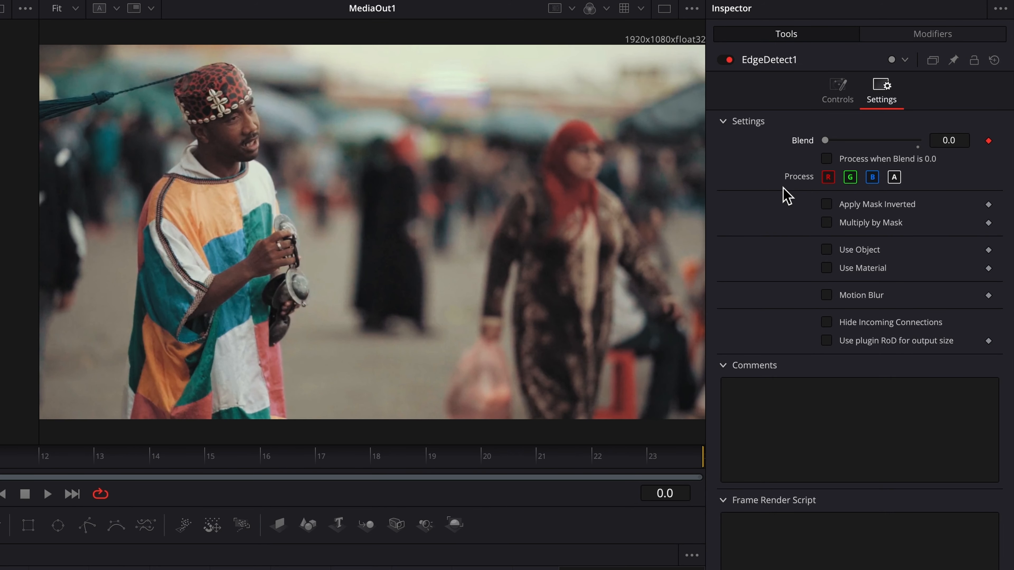
pyautogui.click(838, 100)
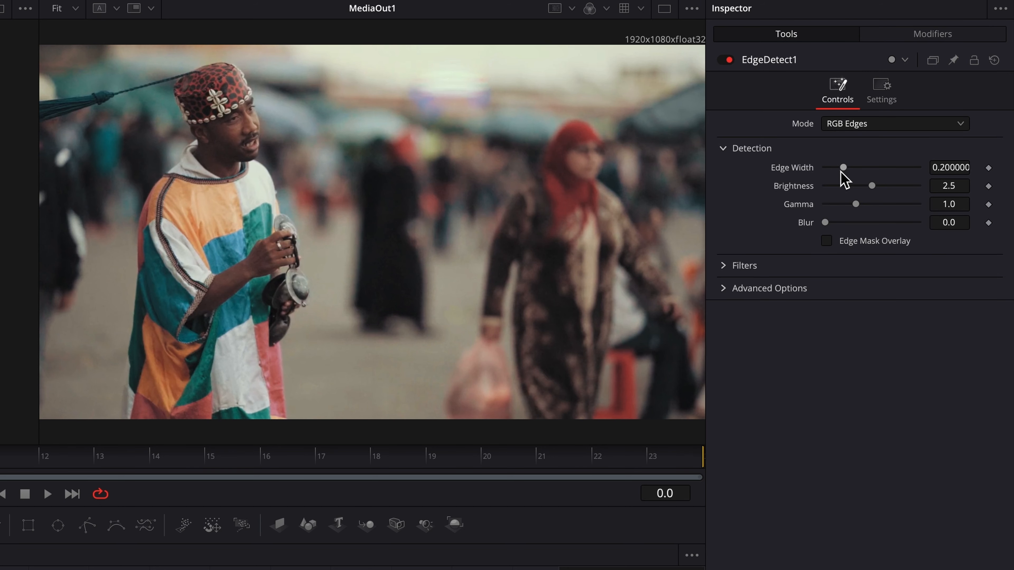
pyautogui.moveTo(844, 172); pyautogui.dragTo(806, 169)
pyautogui.press('space')
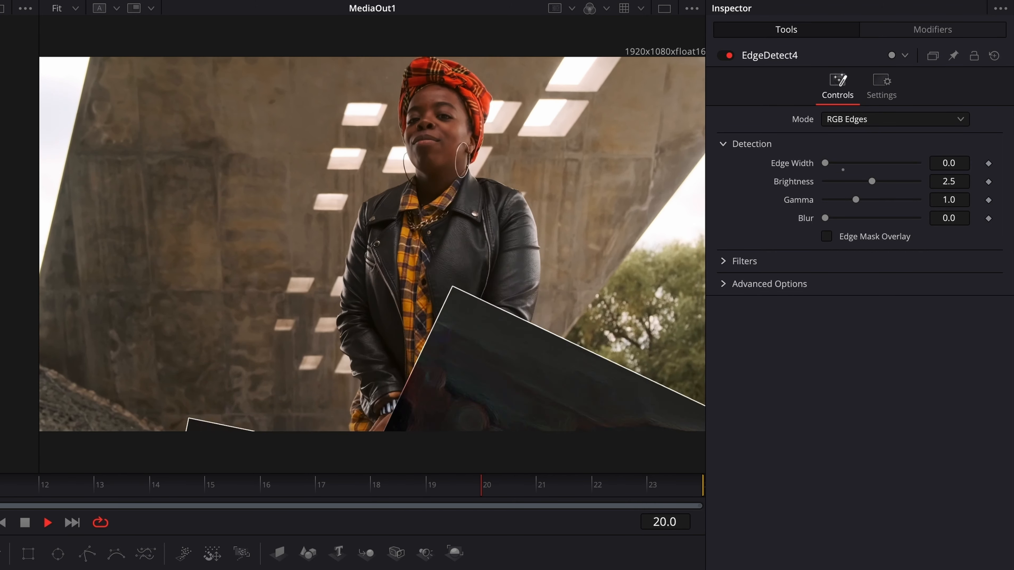
pyautogui.press('space')
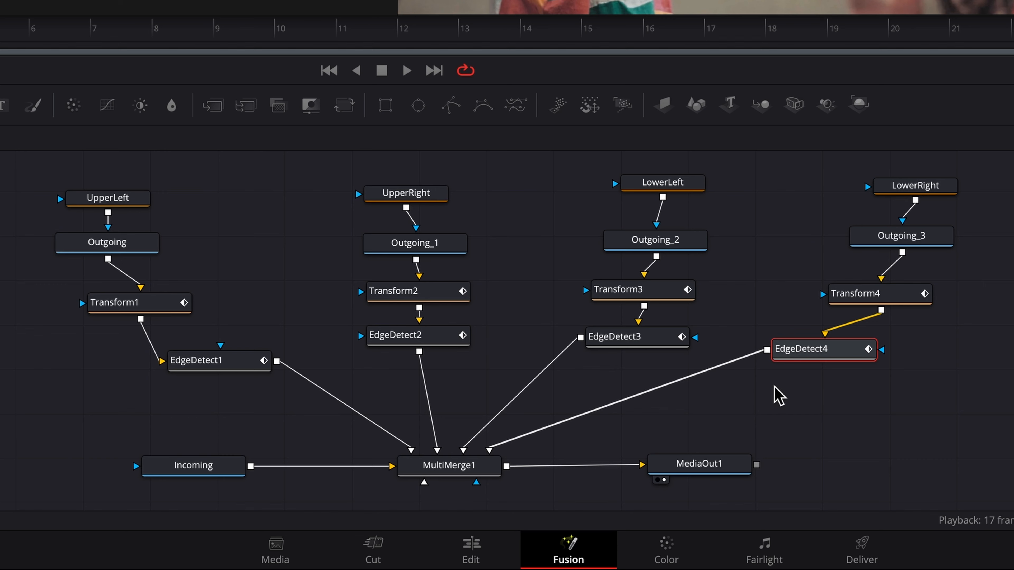
# - Enable Motion Blur on Transform1 and set its Quality to 5
pyautogui.click(175, 304)
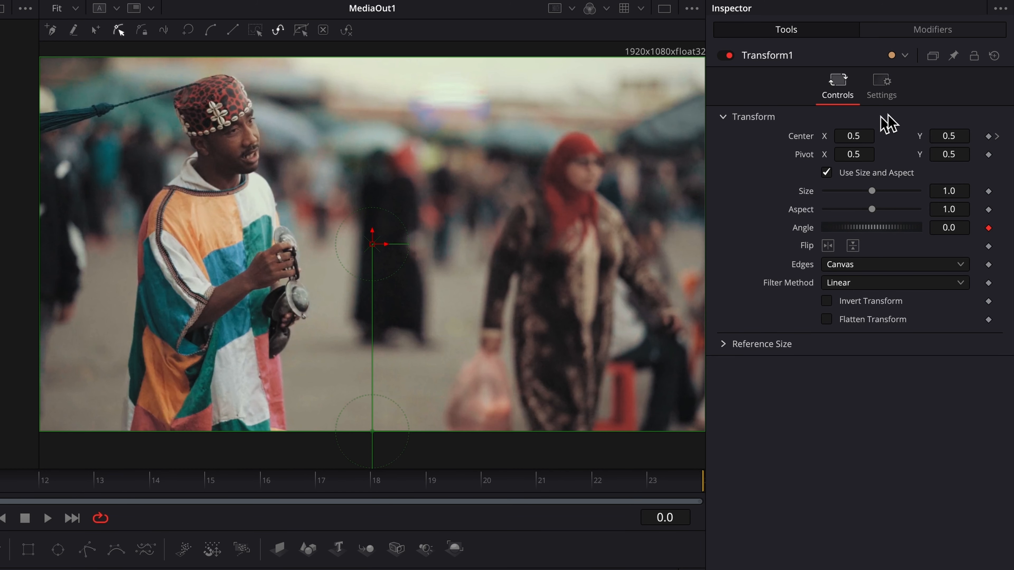
pyautogui.click(889, 96)
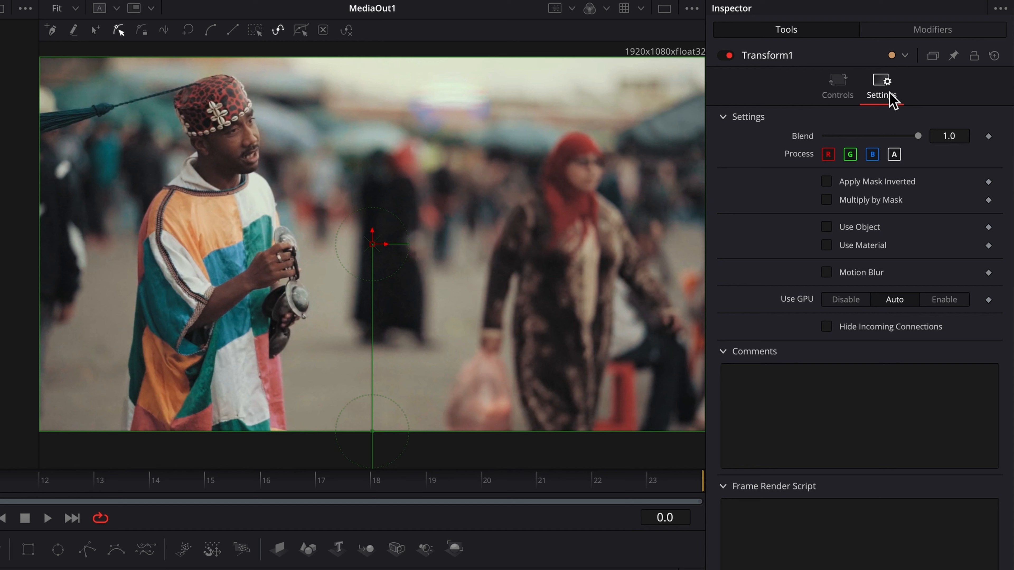
pyautogui.click(826, 273)
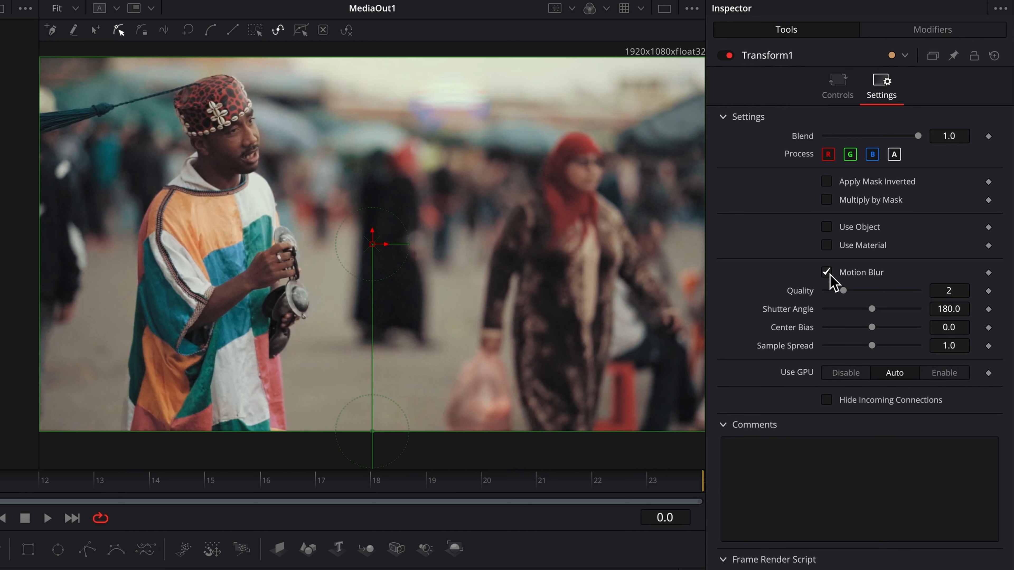
pyautogui.moveTo(843, 291); pyautogui.dragTo(877, 295)
# - Publish the Motion Blur and Quality parameters of Transform1
pyautogui.rightClick(880, 276)
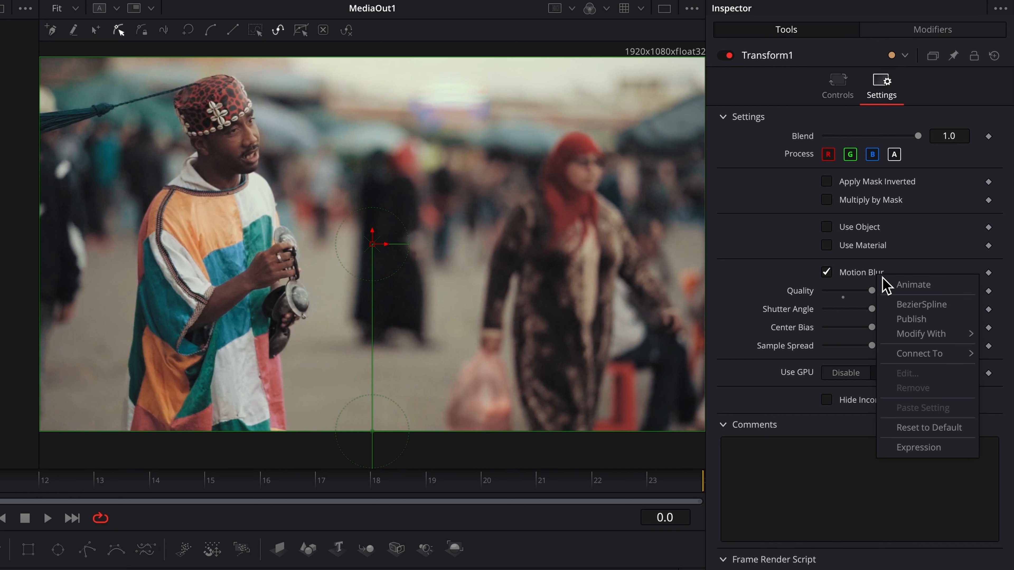
pyautogui.click(931, 319)
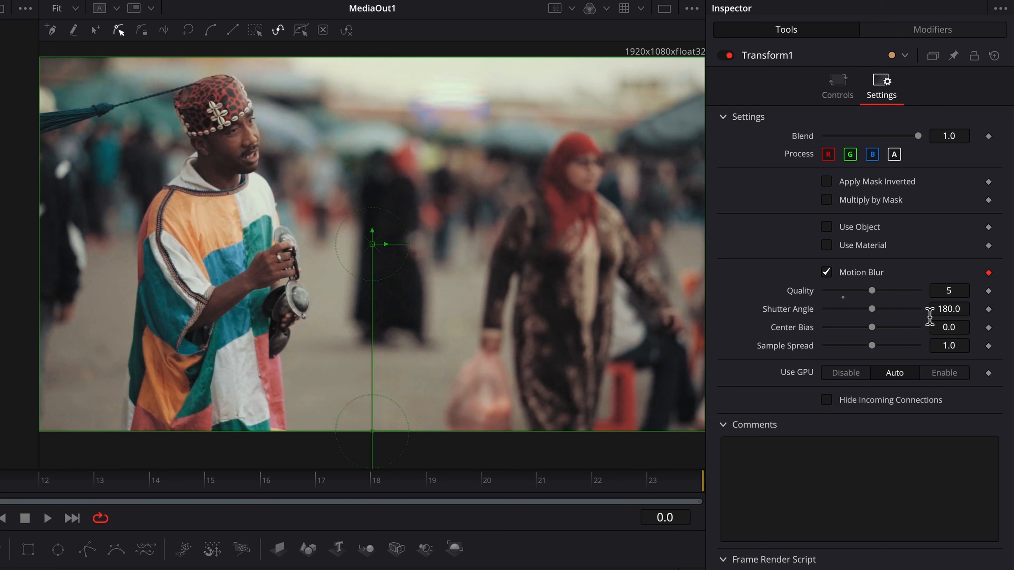
pyautogui.rightClick(806, 296)
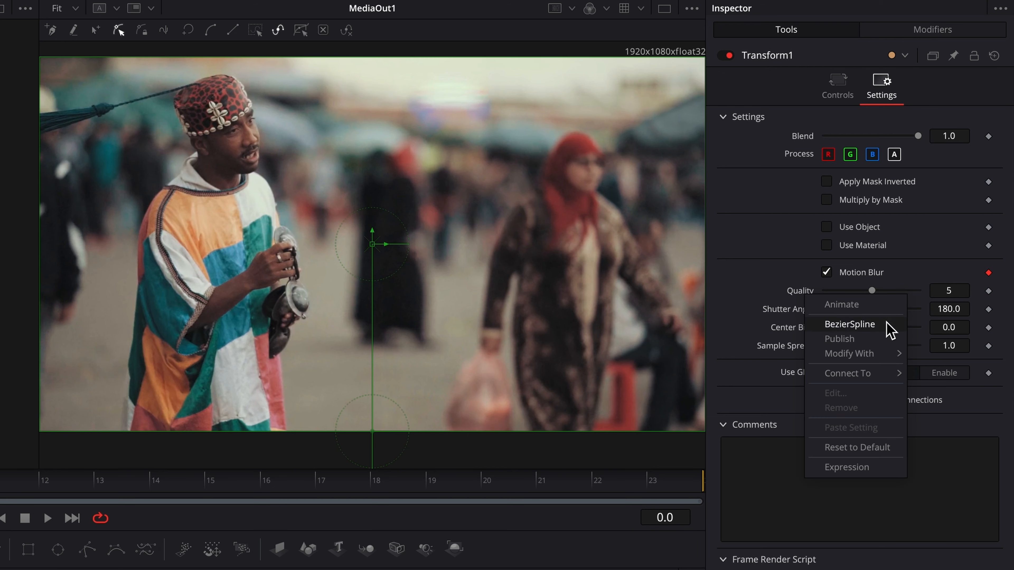
pyautogui.click(875, 339)
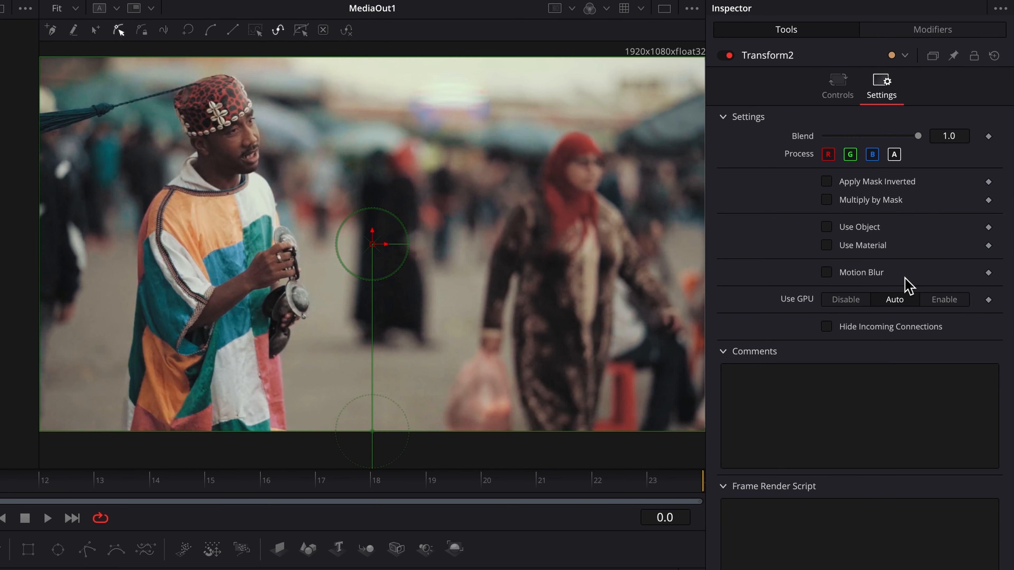
# - Connect Transform2's Motion Blur and Quality parameters to the matching published parameters of Transform1
pyautogui.rightClick(878, 277)
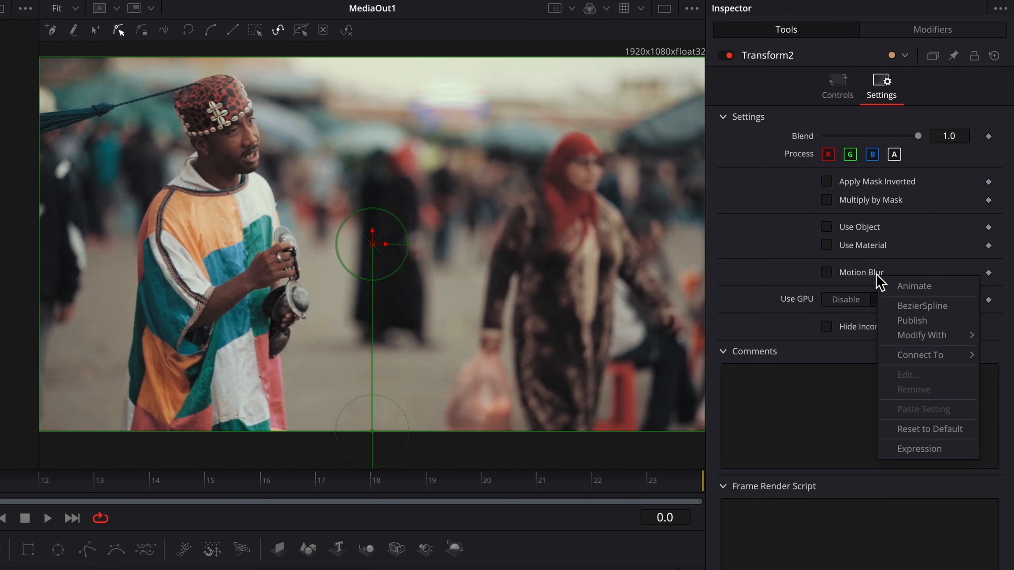
pyautogui.moveTo(915, 355)
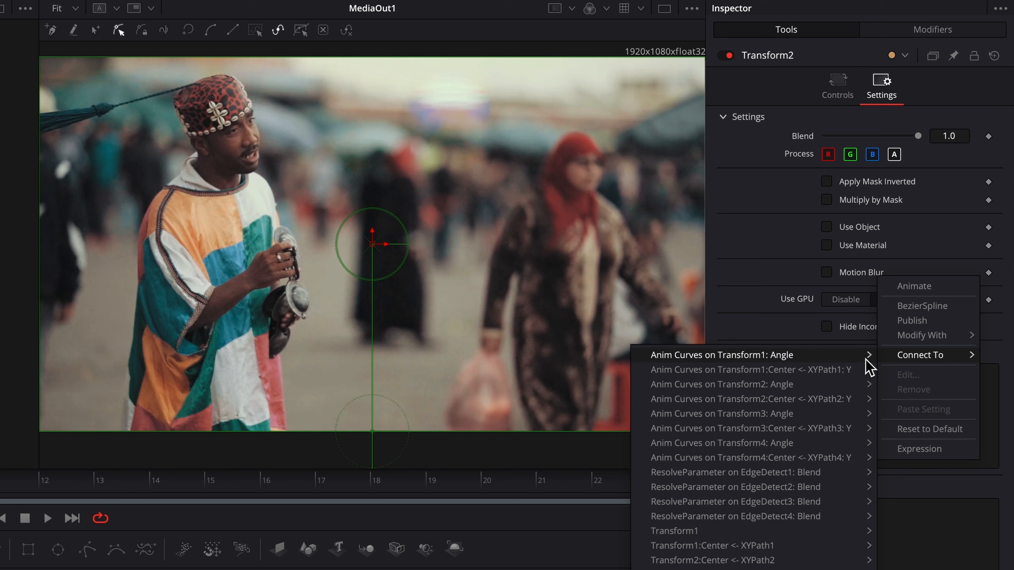
pyautogui.moveTo(753, 532)
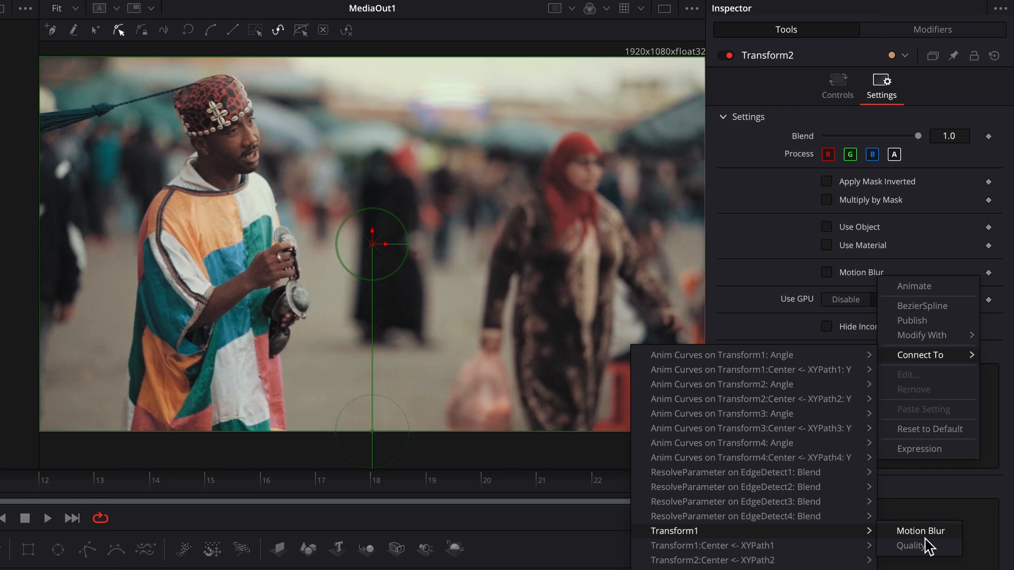
pyautogui.click(944, 536)
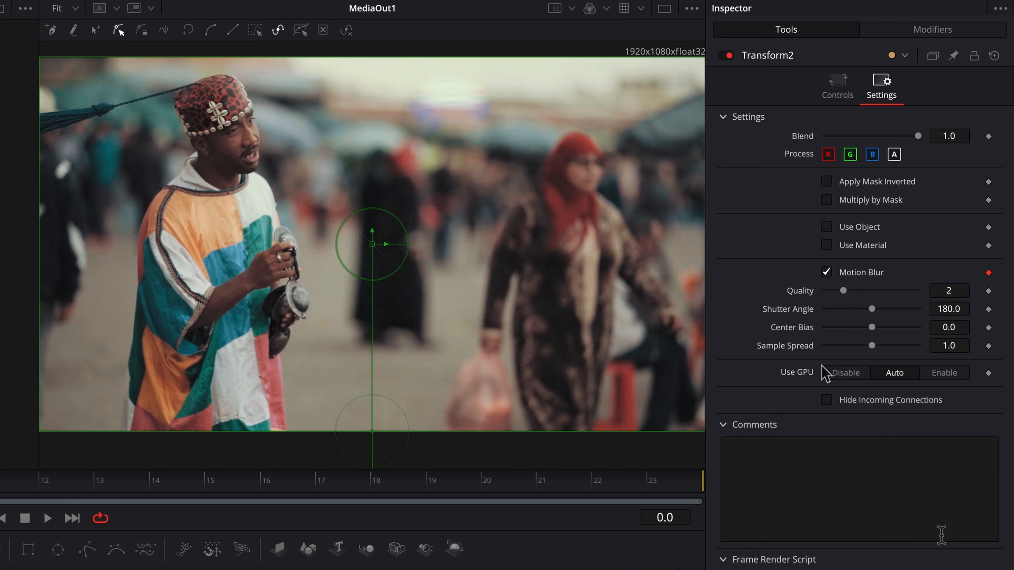
pyautogui.rightClick(804, 295)
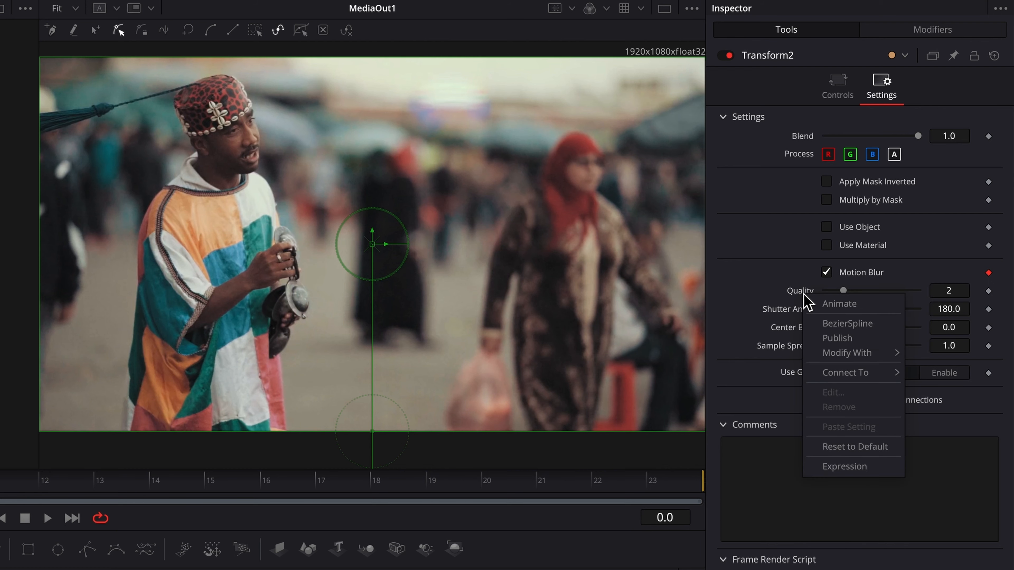
pyautogui.moveTo(846, 373)
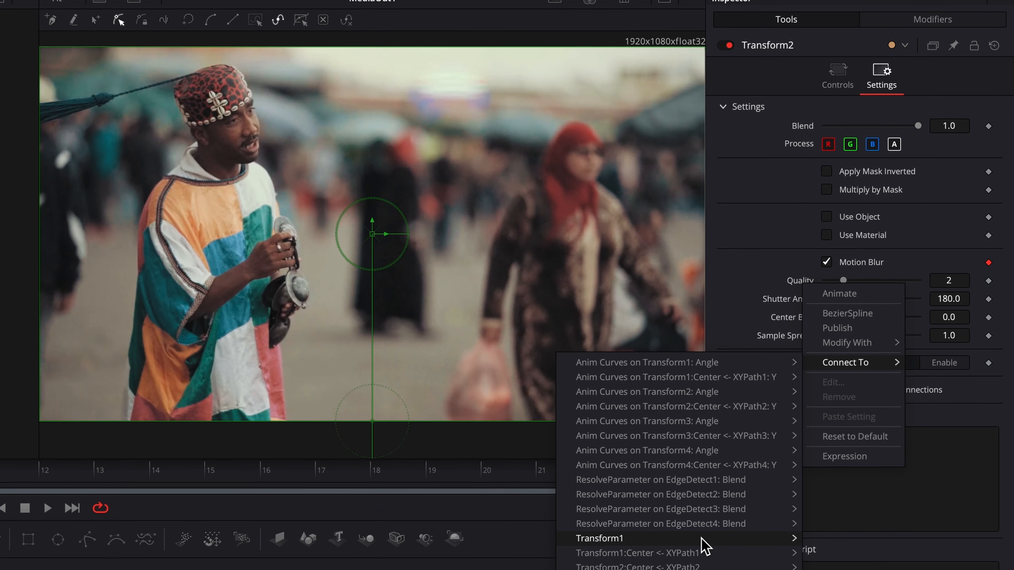
pyautogui.moveTo(702, 549)
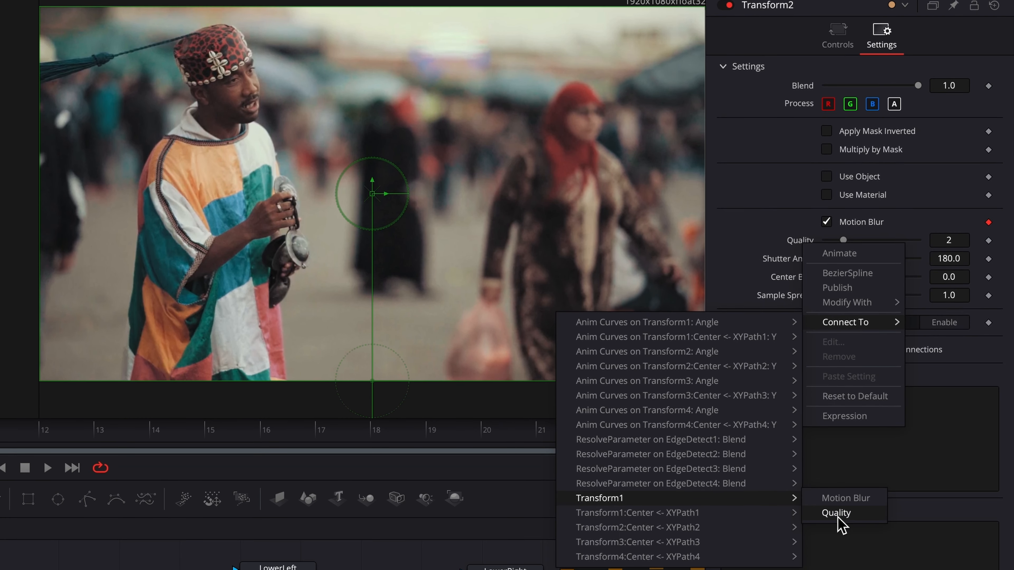
pyautogui.click(836, 514)
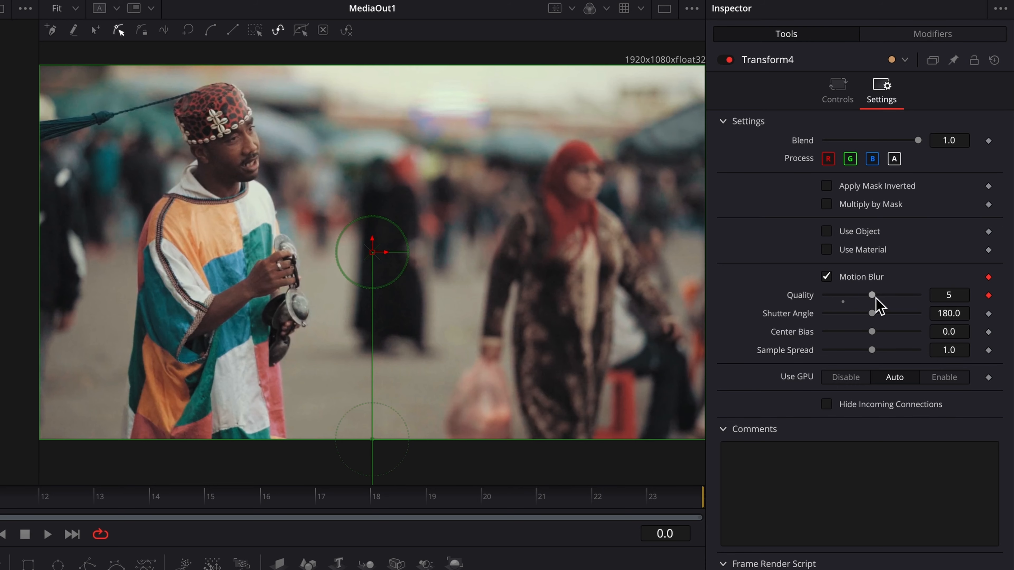
# - Test the linked motion blur Quality slider on Transform4, leaving it at 5, and preview the blurred transition
pyautogui.moveTo(874, 298)
pyautogui.mouseDown()
pyautogui.moveTo(893, 300)
pyautogui.moveTo(854, 298)
pyautogui.moveTo(871, 298)
pyautogui.mouseUp()
pyautogui.press('space')
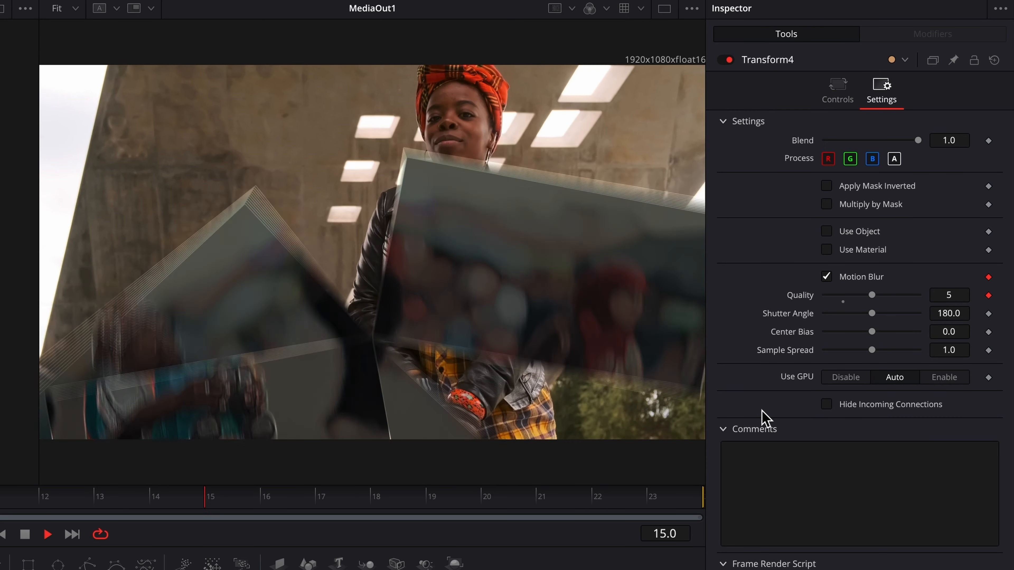
pyautogui.press('space')
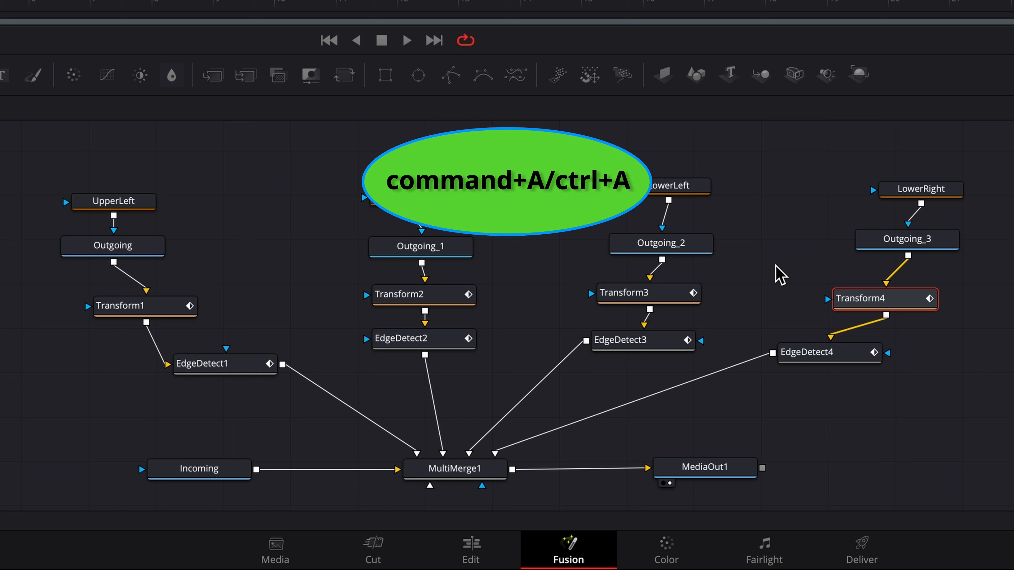
# - Create a macro from all nodes of the composition and name it FallingTiles
pyautogui.hotkey('ctrl', 'a')
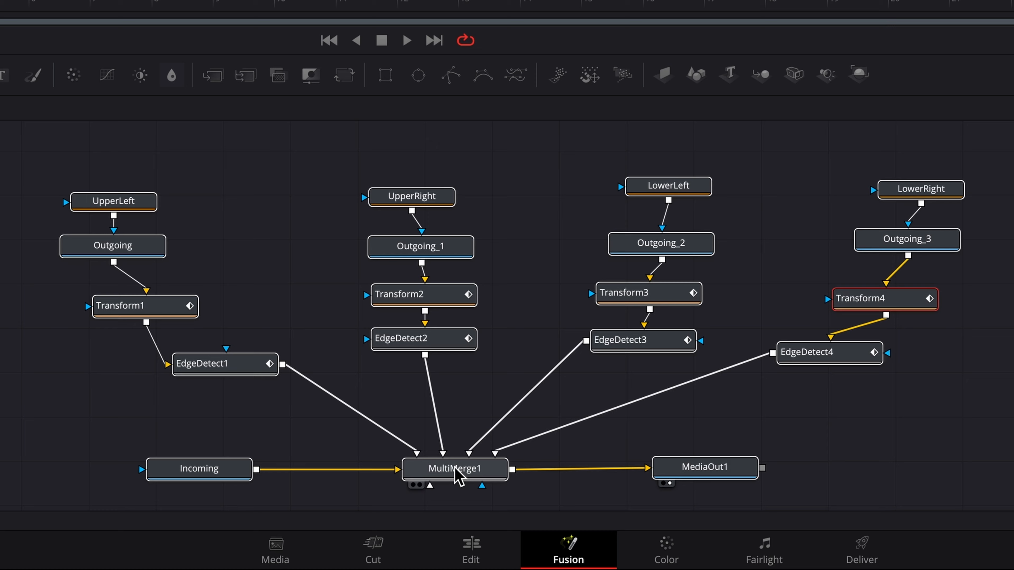
pyautogui.rightClick(459, 473)
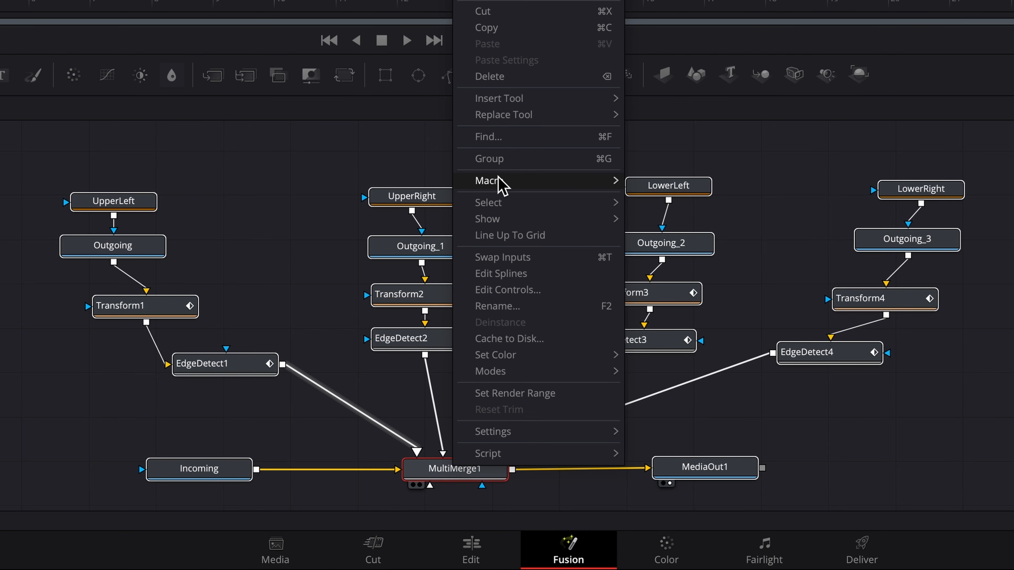
pyautogui.moveTo(554, 180)
pyautogui.click(663, 187)
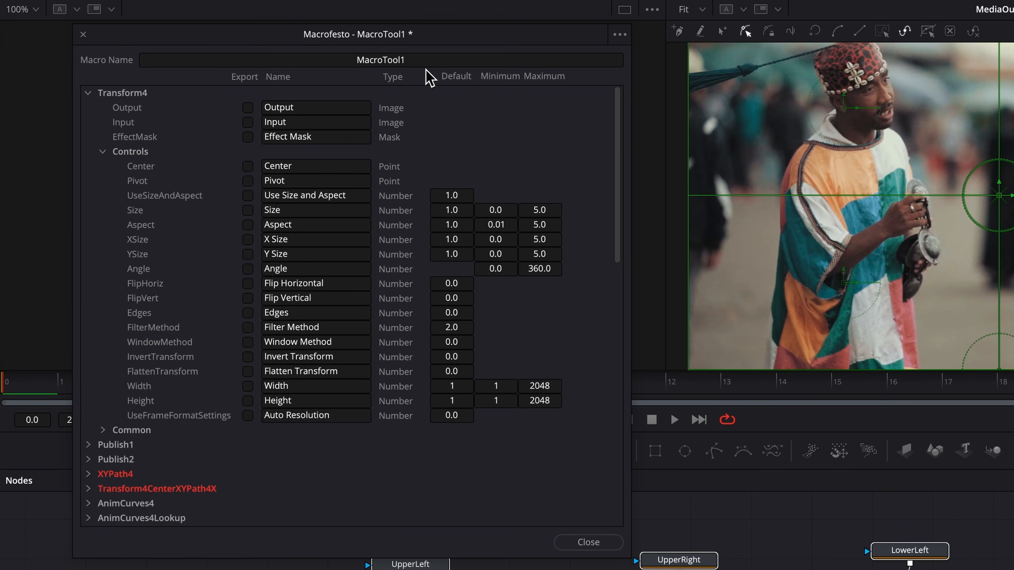
pyautogui.doubleClick(406, 59)
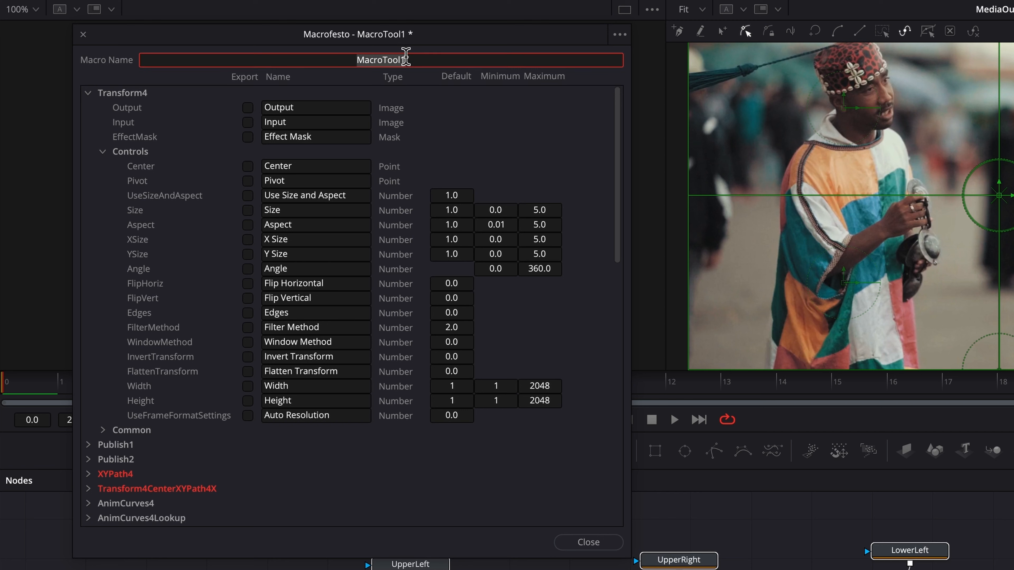
pyautogui.write('Fa')
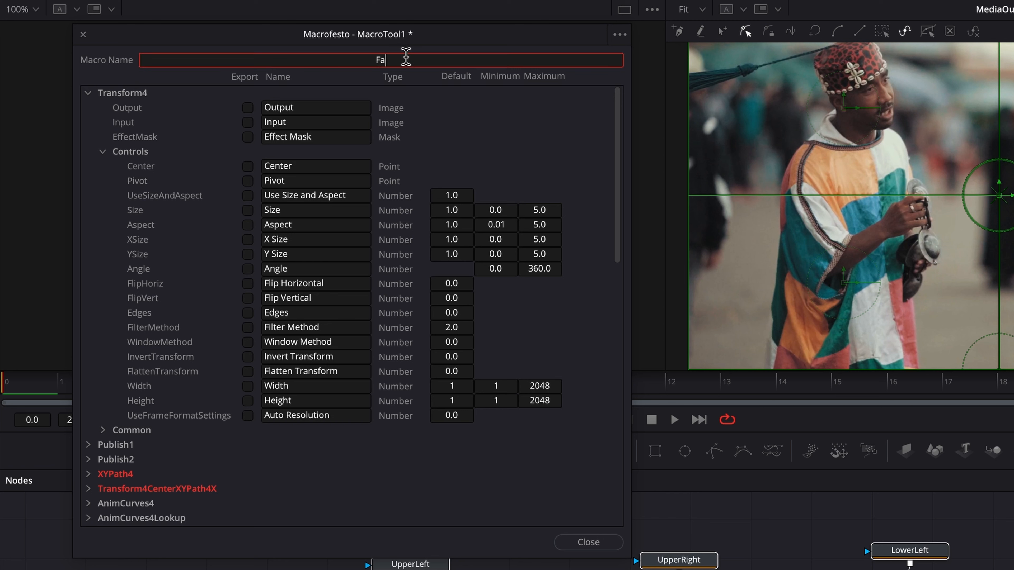
pyautogui.write('llingTiles')
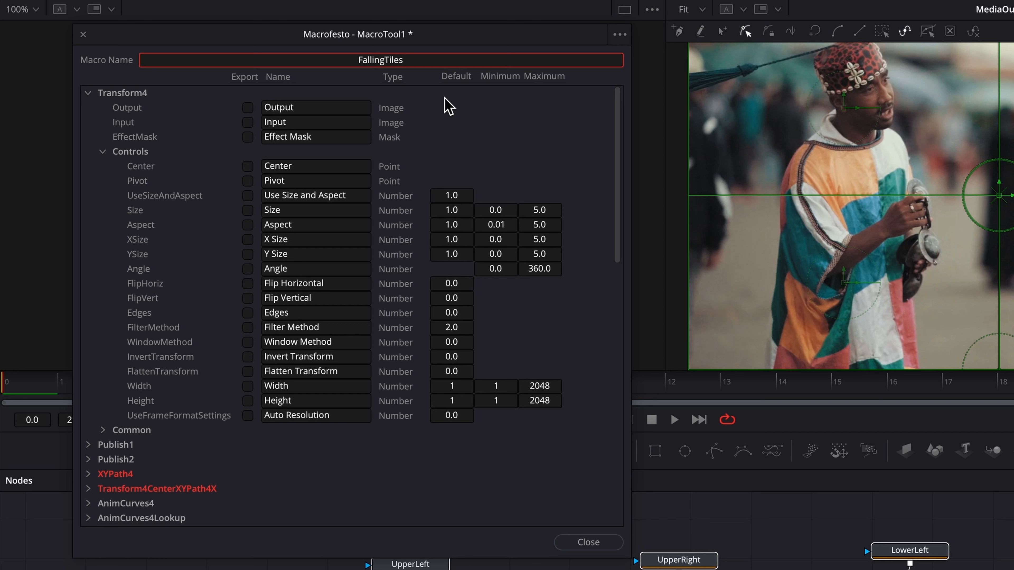
# - Mark EdgeDetect1's Edge Width parameter for export in the macro
pyautogui.click(89, 93)
pyautogui.scroll(-5, 170, 275)
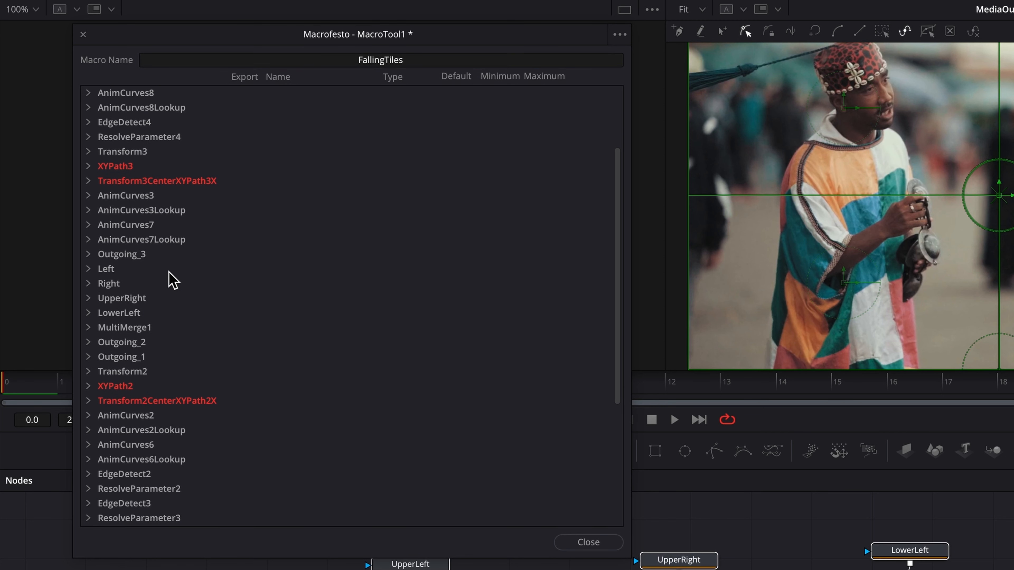
pyautogui.scroll(-2, 170, 280)
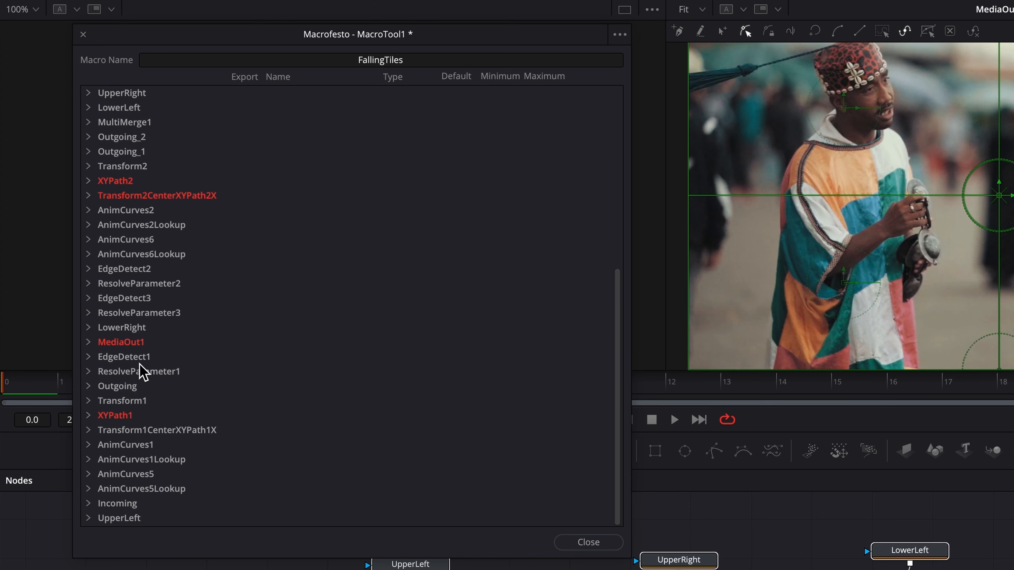
pyautogui.click(89, 357)
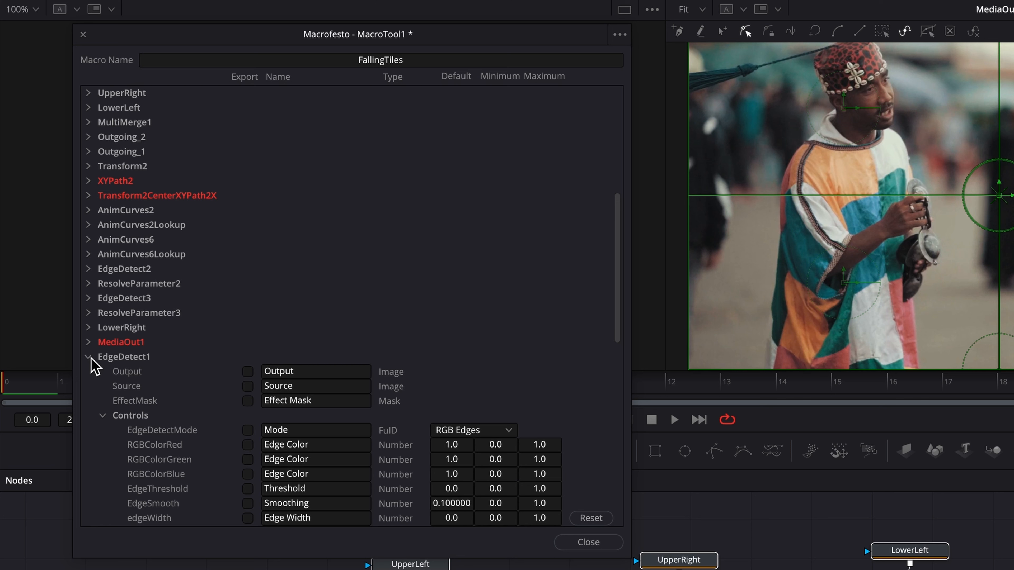
pyautogui.scroll(-3, 188, 418)
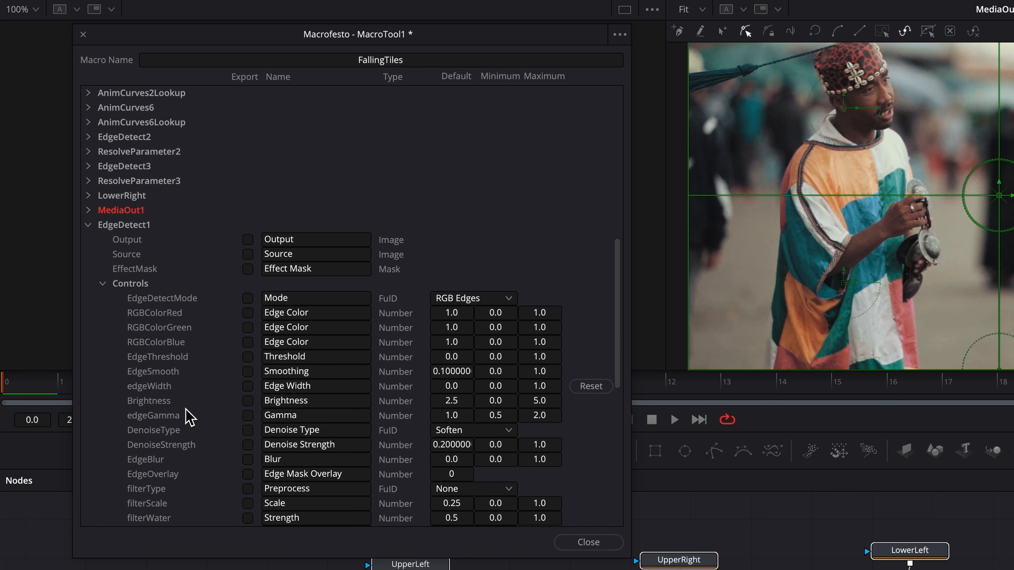
pyautogui.click(247, 386)
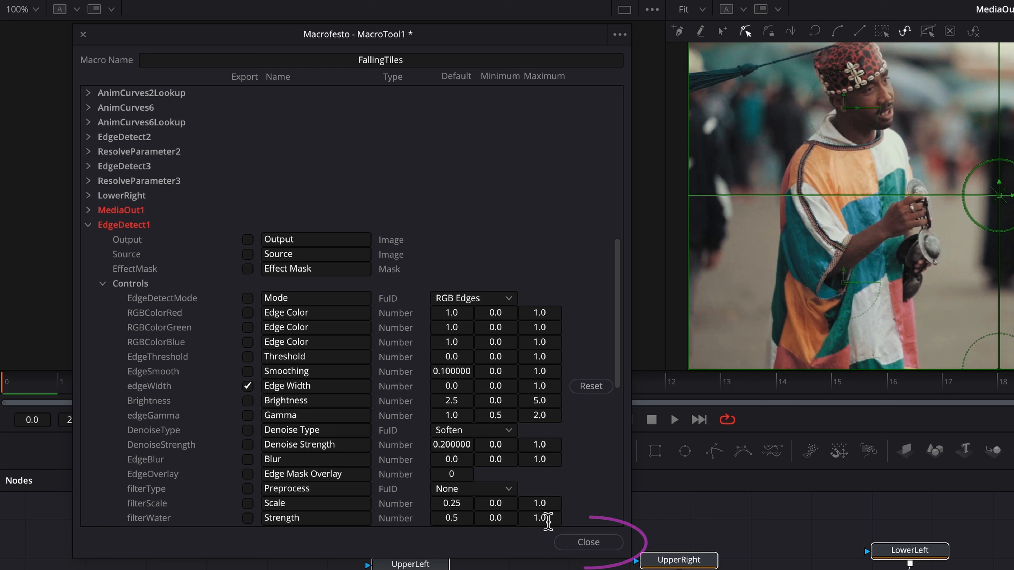
# - Close the macro editor and save the macro as FallingTiles in the Transitions folder
pyautogui.click(585, 543)
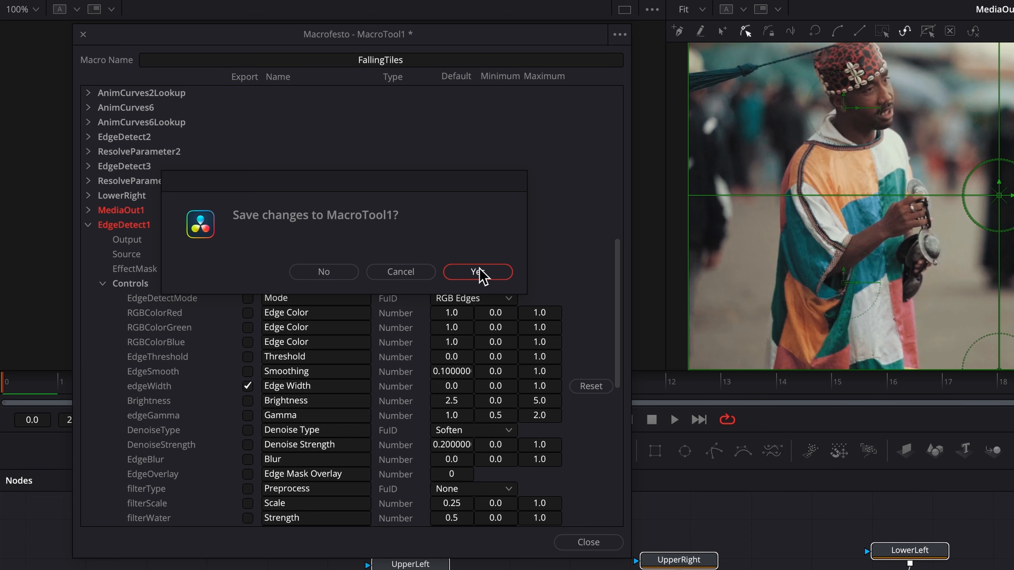
pyautogui.click(491, 275)
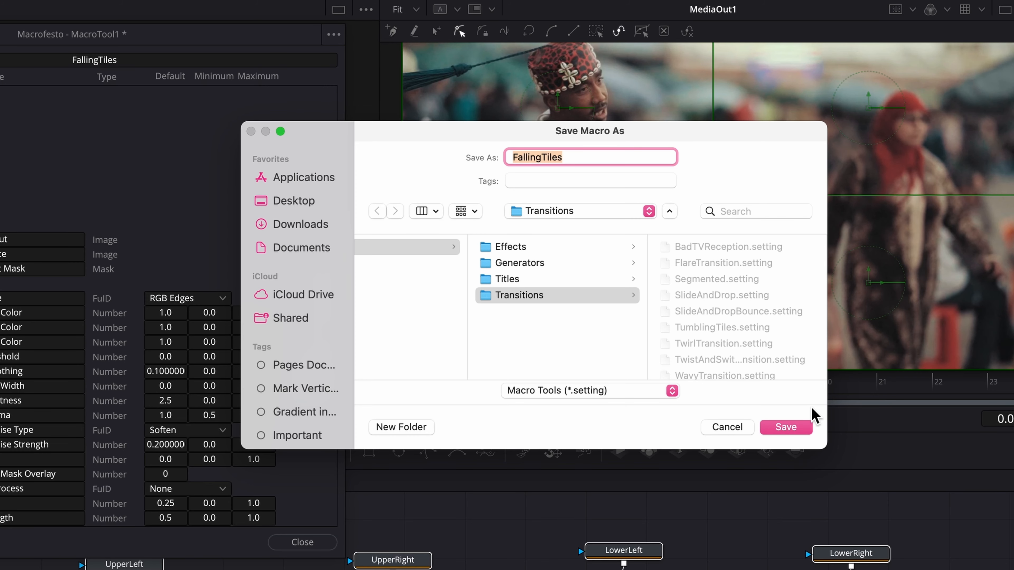
pyautogui.click(797, 428)
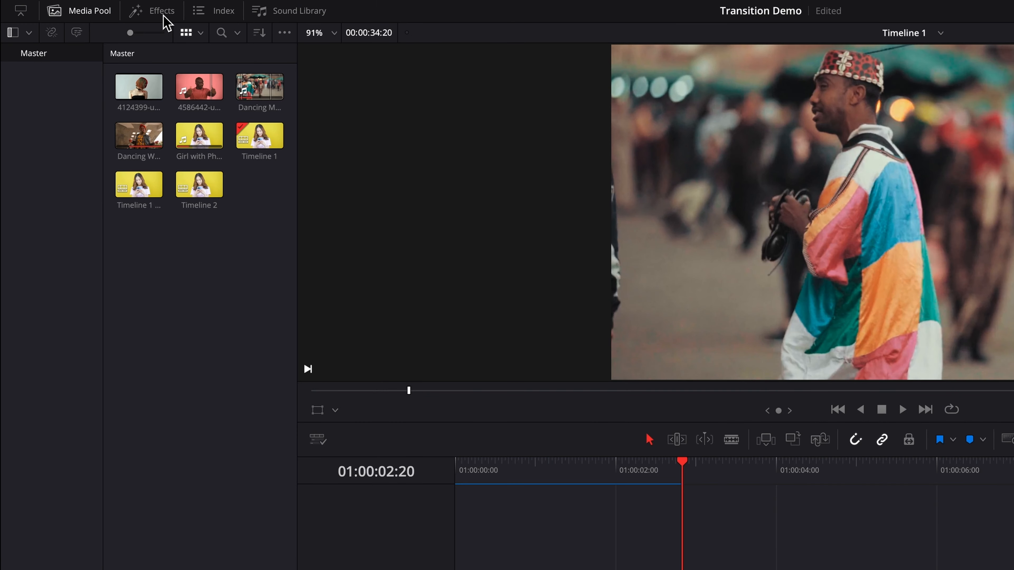
# - Find FallingTiles among the video transitions and apply it to the cut between Girl with Phone.mp4 and Dancing Man.mp4
pyautogui.click(105, 9)
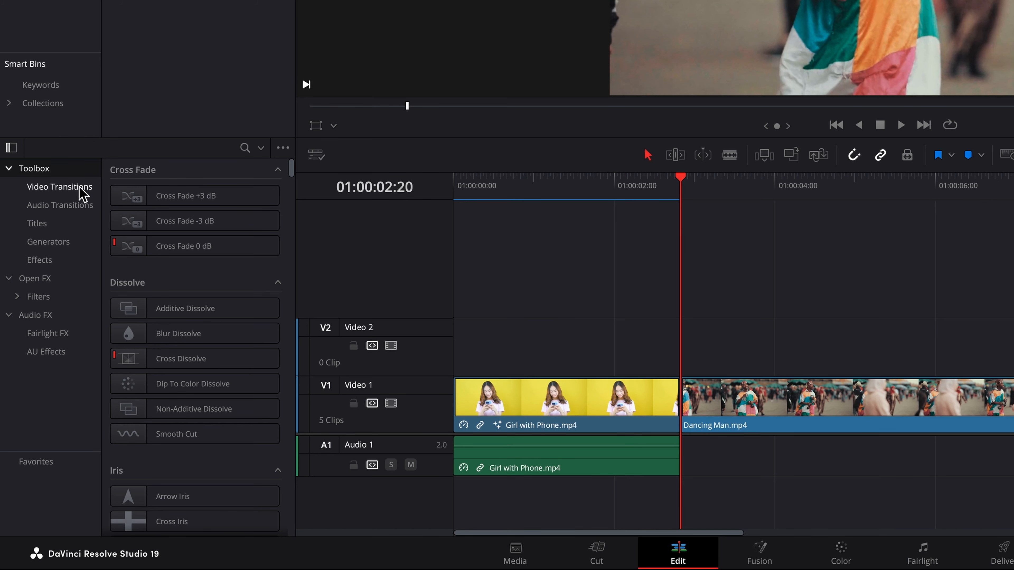
pyautogui.click(81, 191)
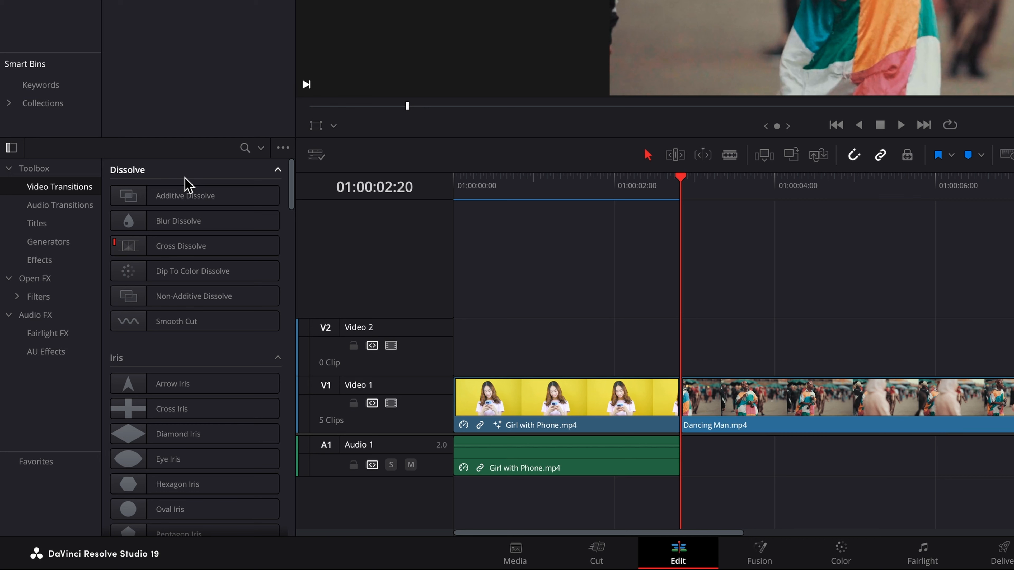
pyautogui.scroll(-10, 208, 222)
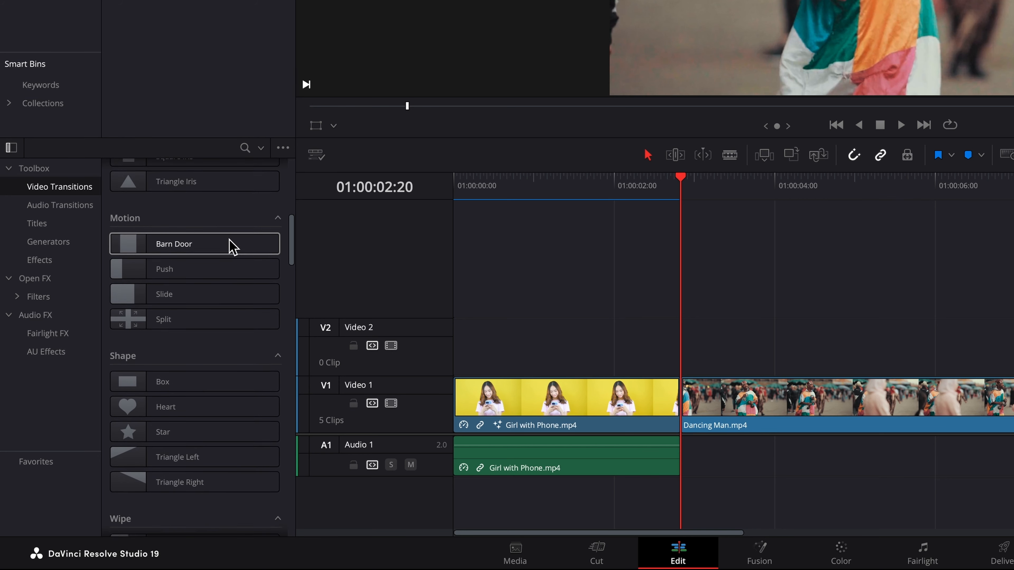
pyautogui.scroll(-12, 233, 245)
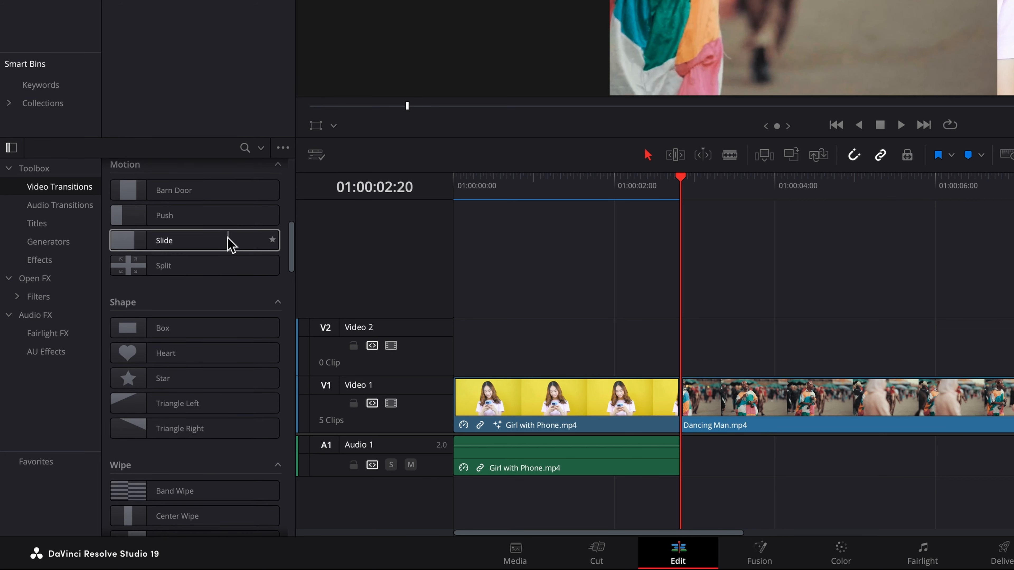
pyautogui.scroll(-10, 232, 244)
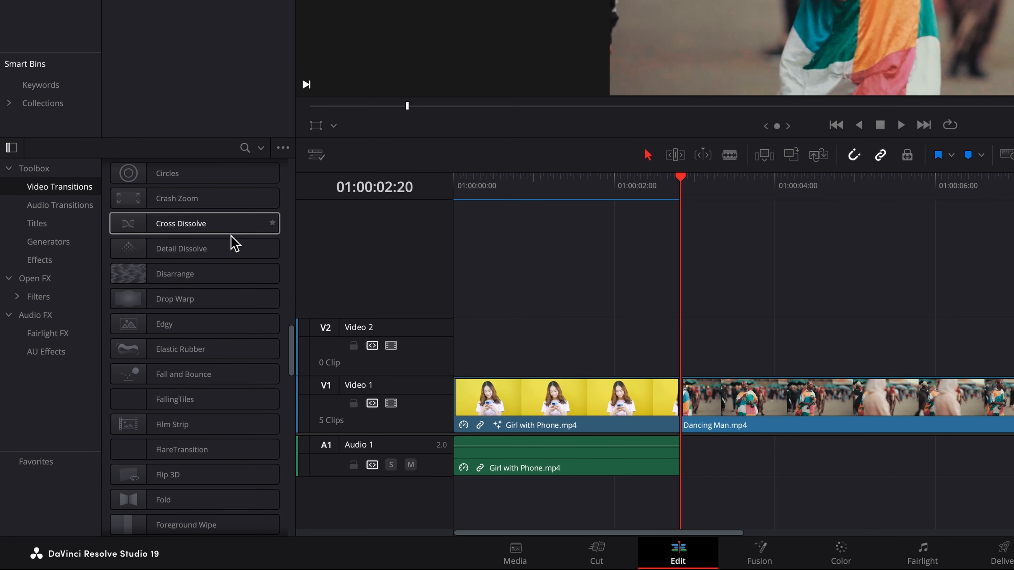
pyautogui.scroll(-5, 233, 240)
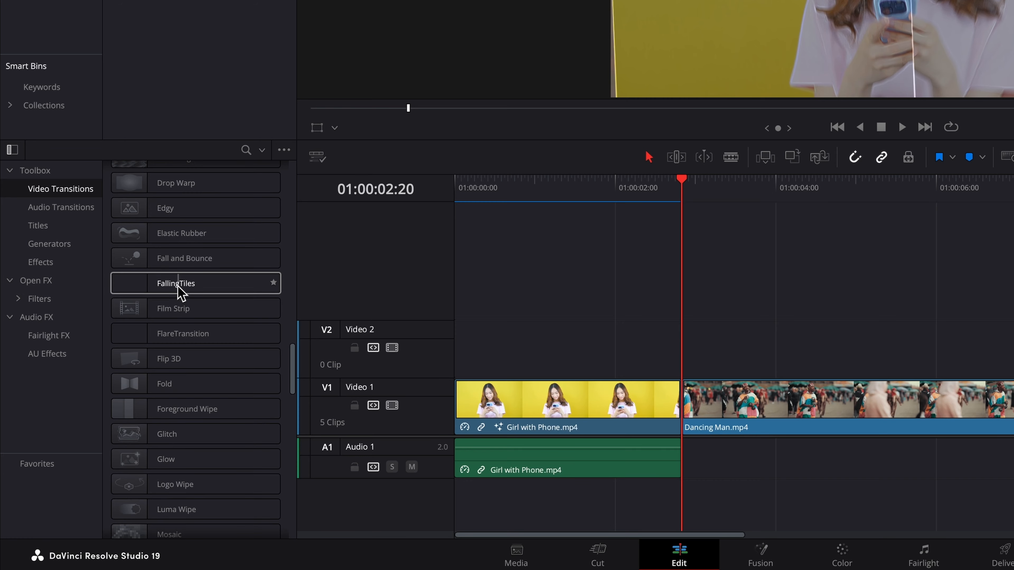
pyautogui.moveTo(121, 381); pyautogui.dragTo(427, 449)
pyautogui.moveTo(642, 395); pyautogui.dragTo(645, 397)
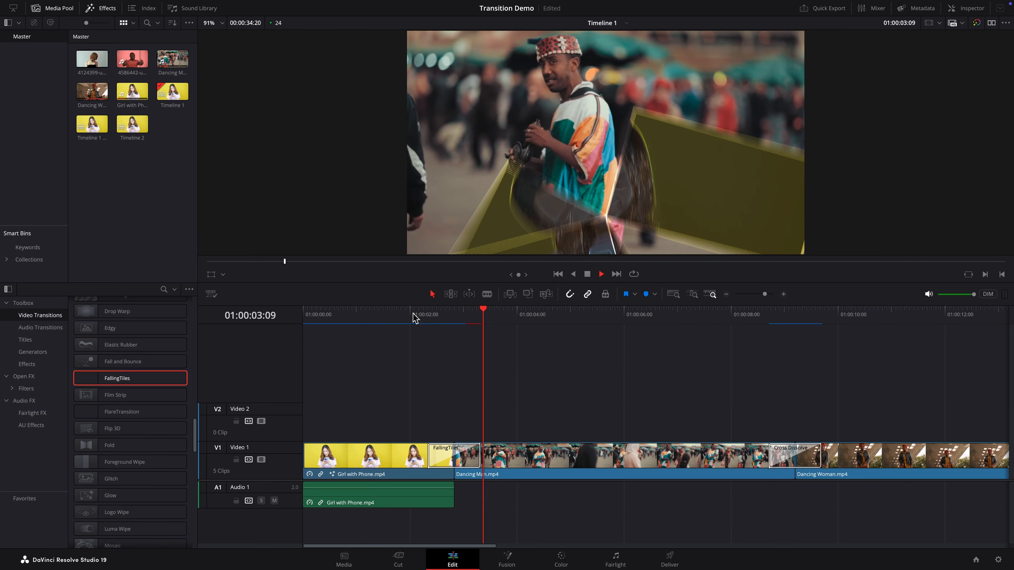
# - Play the FallingTiles transition on the timeline several times from just before its start
pyautogui.press('space')
pyautogui.click(422, 311)
pyautogui.press('space')
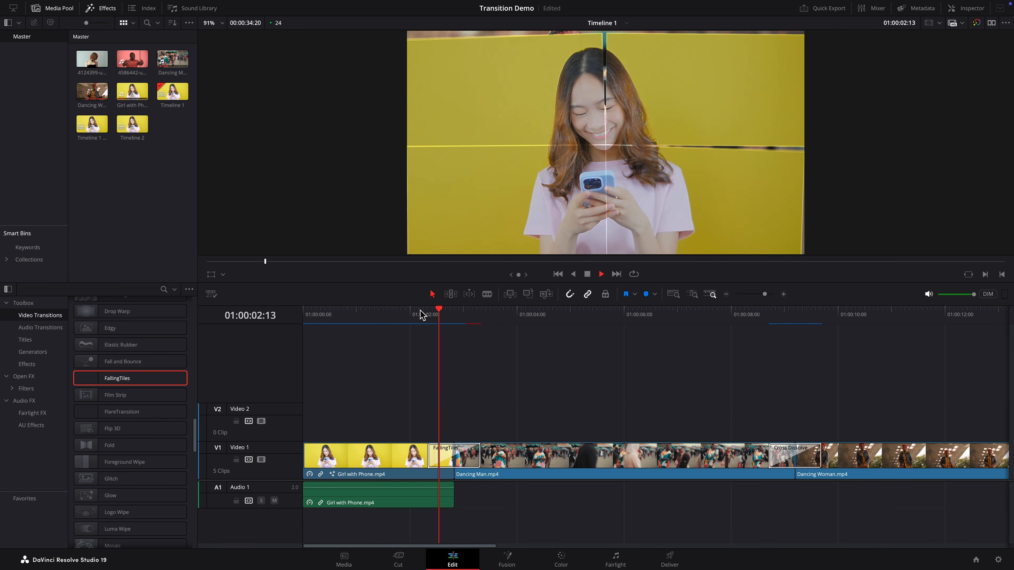
pyautogui.click(427, 312)
pyautogui.press('space')
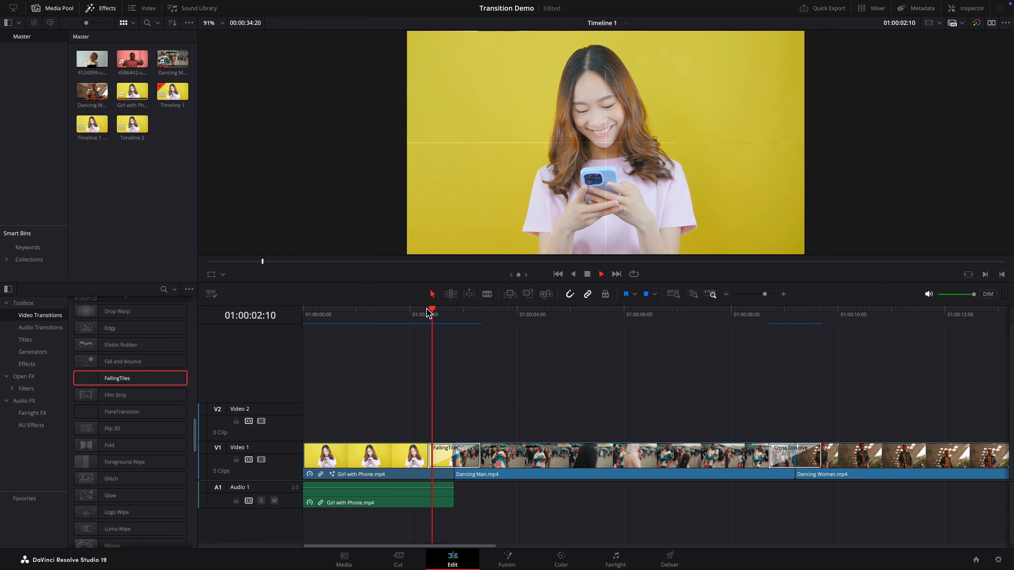
pyautogui.press('space')
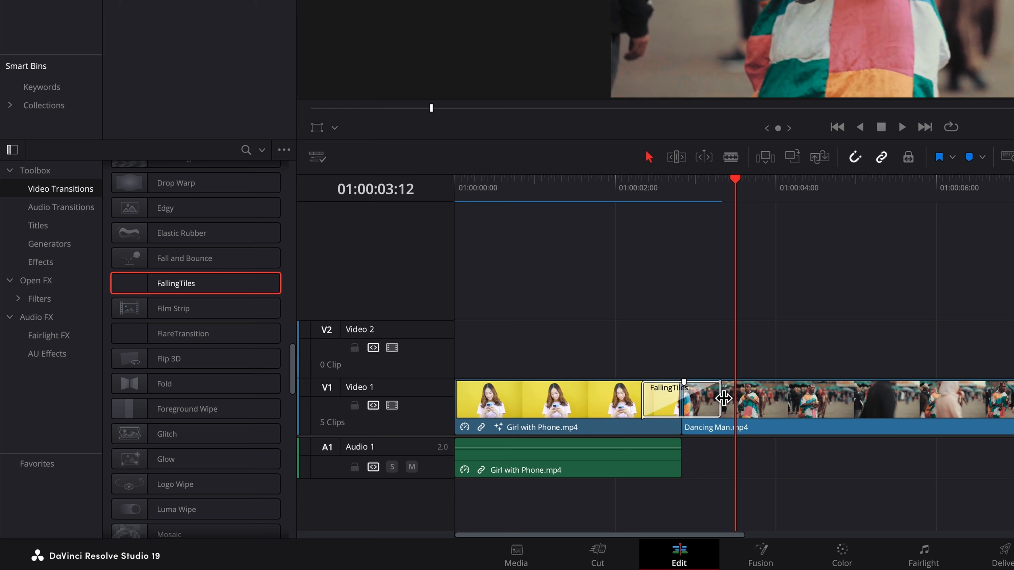
# - Lengthen the FallingTiles transition on the timeline to about 1.6 seconds and replay it from just before its start
pyautogui.moveTo(724, 399); pyautogui.dragTo(743, 398)
pyautogui.click(603, 191)
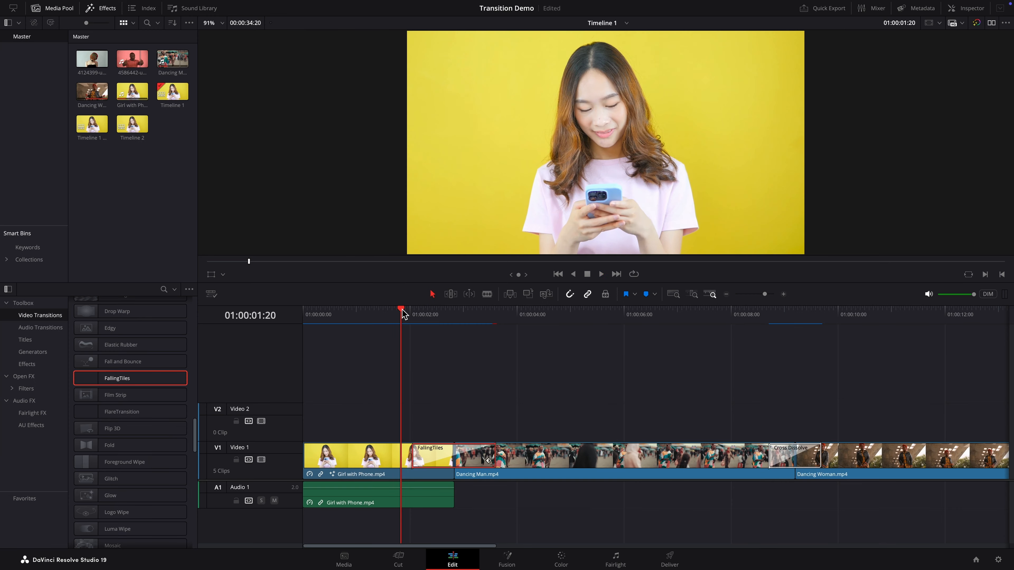
pyautogui.press('space')
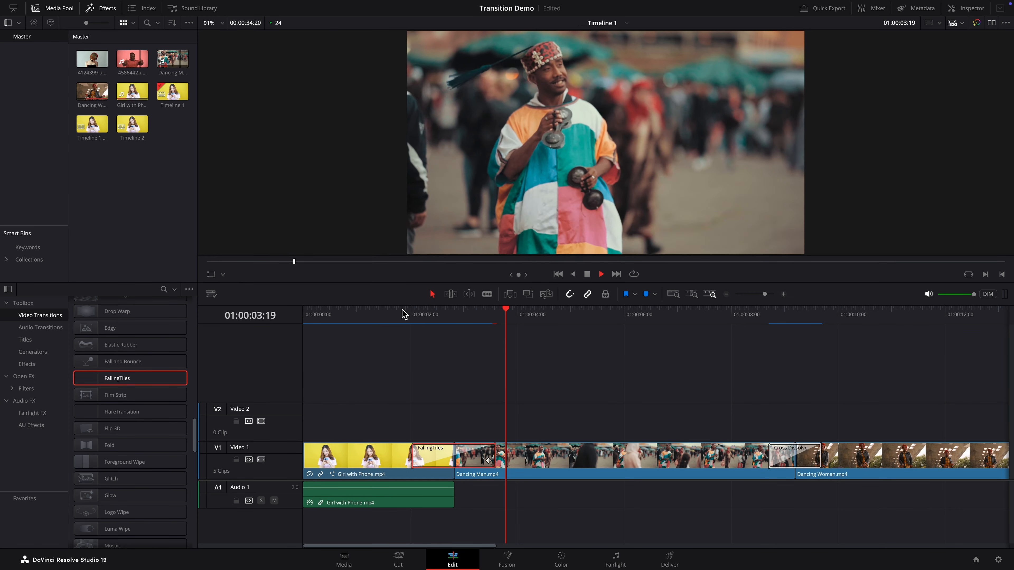
pyautogui.click(402, 310)
pyautogui.press('space')
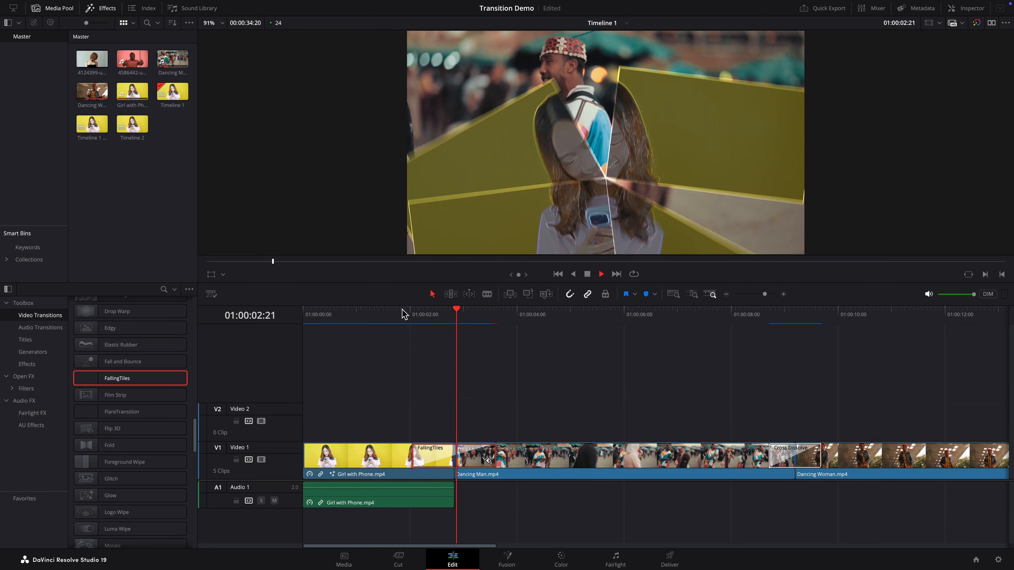
pyautogui.press('space')
pyautogui.click(406, 311)
pyautogui.press('space')
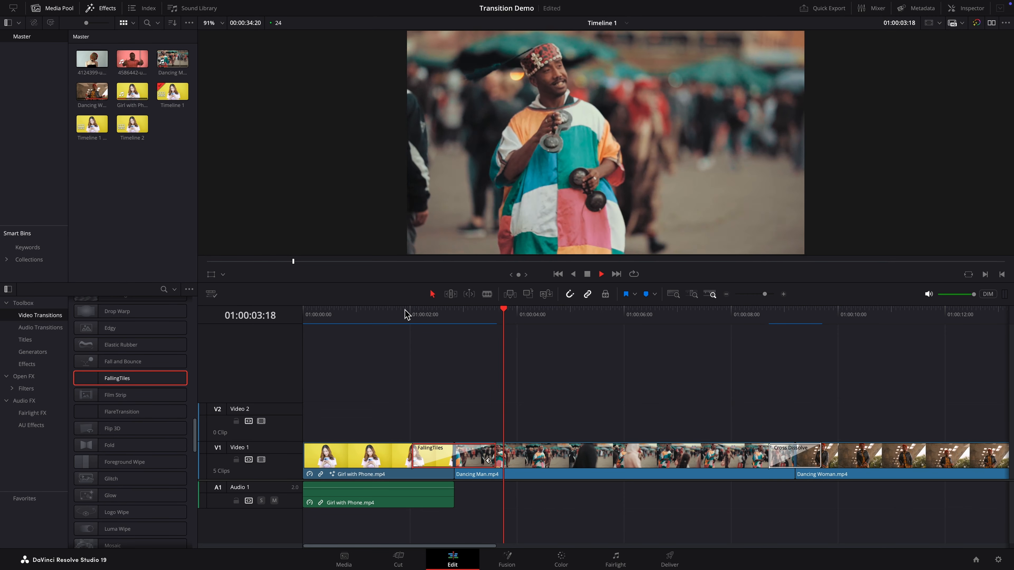
pyautogui.press('space')
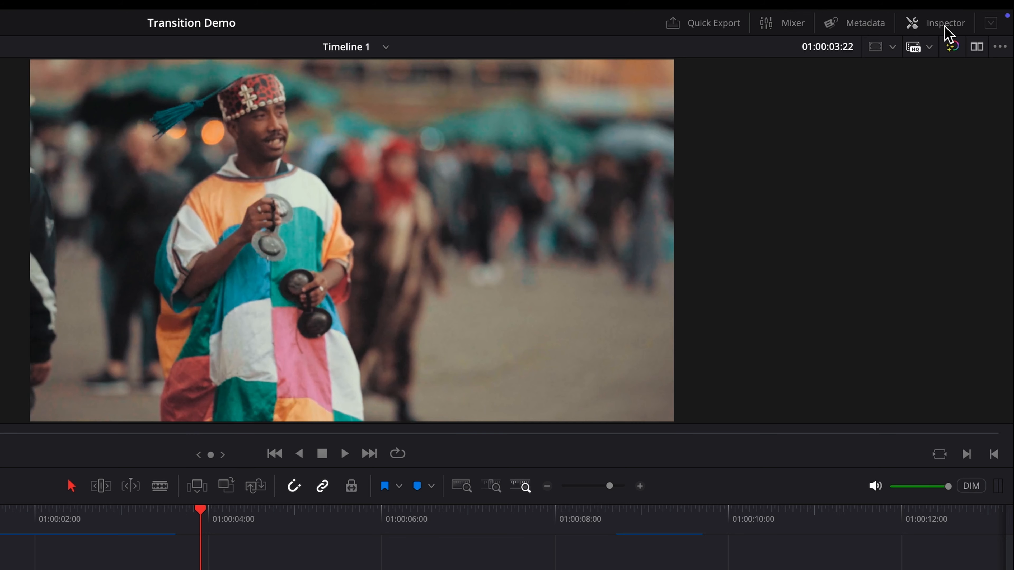
# - Show the FallingTiles transition's settings, raise its Edge Width to a little over half the slider range, and preview the transition
pyautogui.click(946, 27)
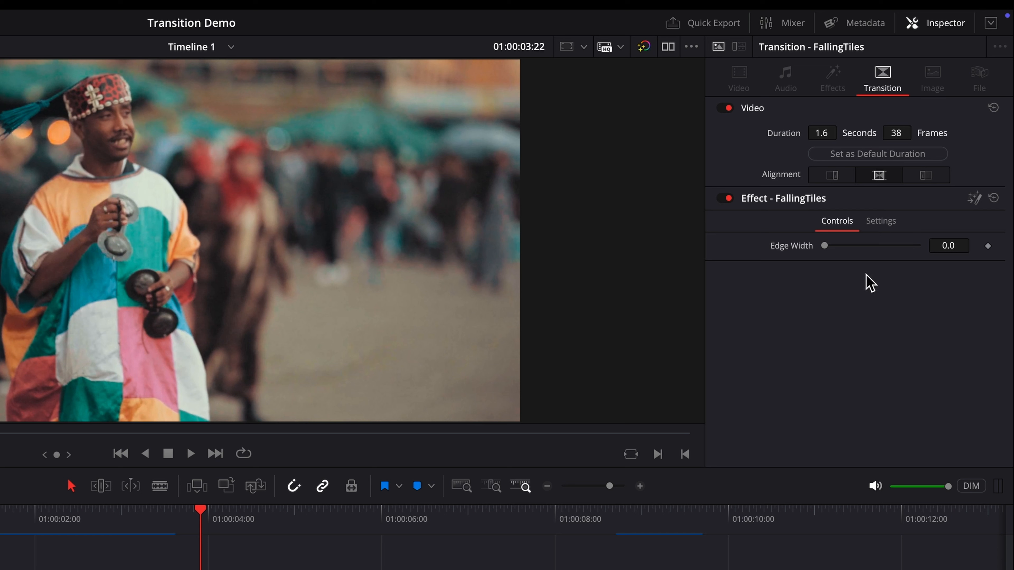
pyautogui.moveTo(825, 246); pyautogui.dragTo(880, 250)
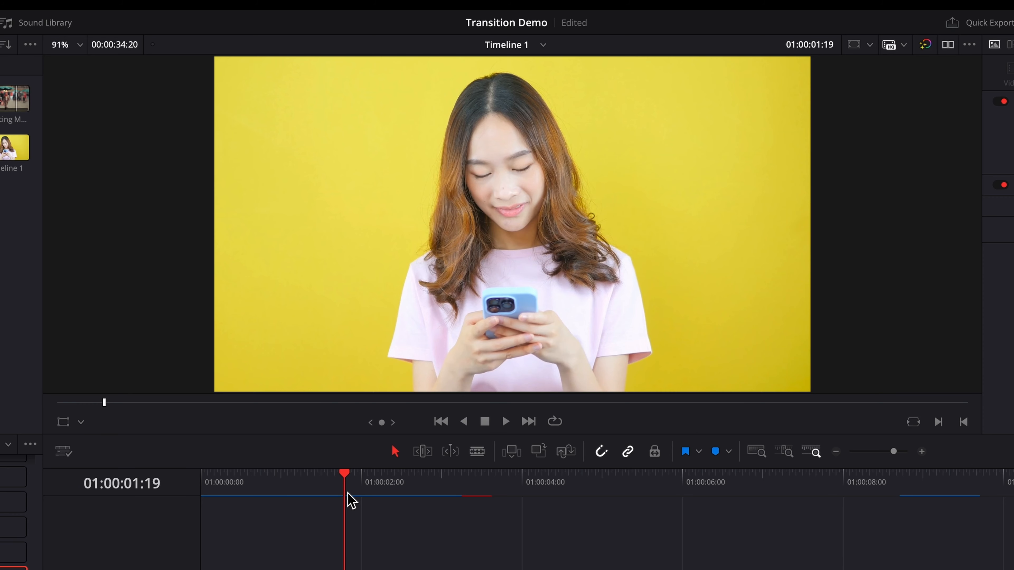
pyautogui.press('space')
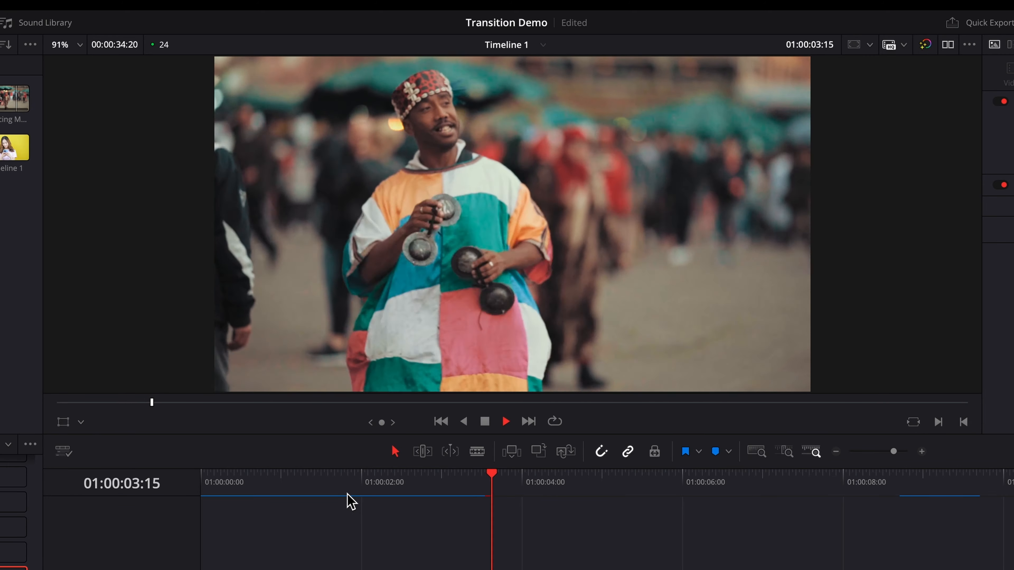
pyautogui.click(335, 477)
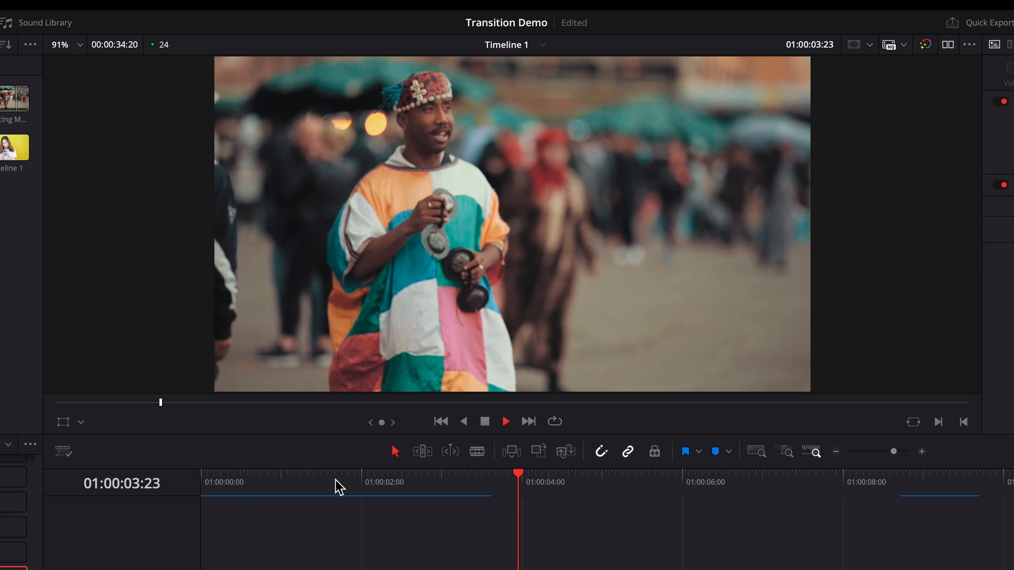
pyautogui.click(343, 477)
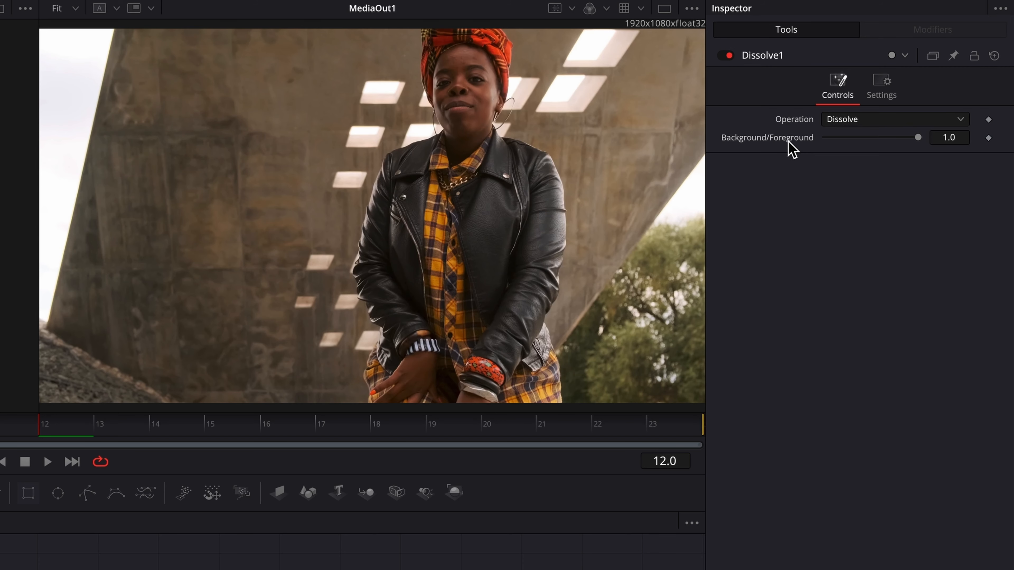
# - Modify Dissolve1's Background/Foreground parameter with ResolveParameter and play back the resulting dissolve
pyautogui.rightClick(788, 140)
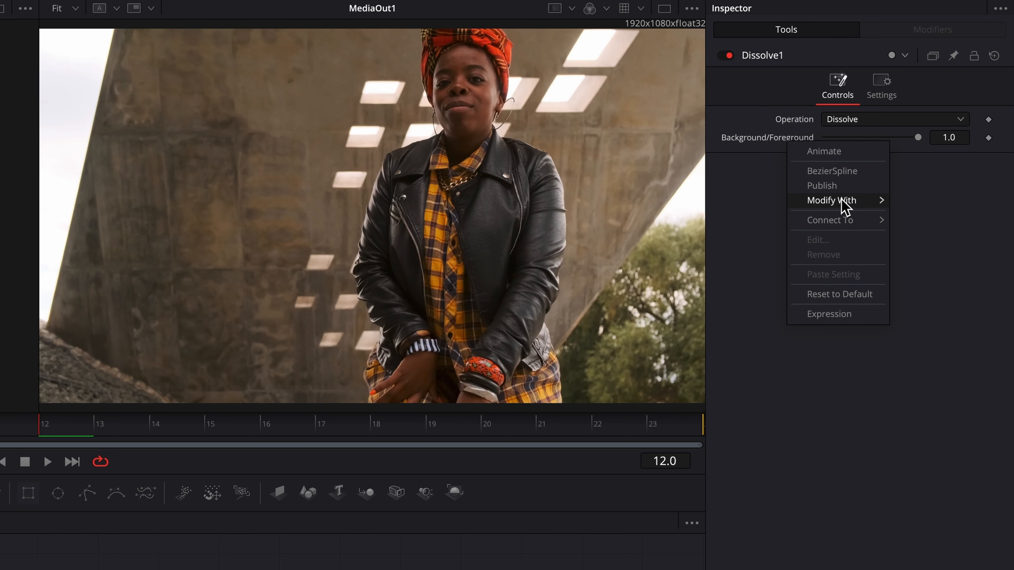
pyautogui.moveTo(835, 202)
pyautogui.click(703, 420)
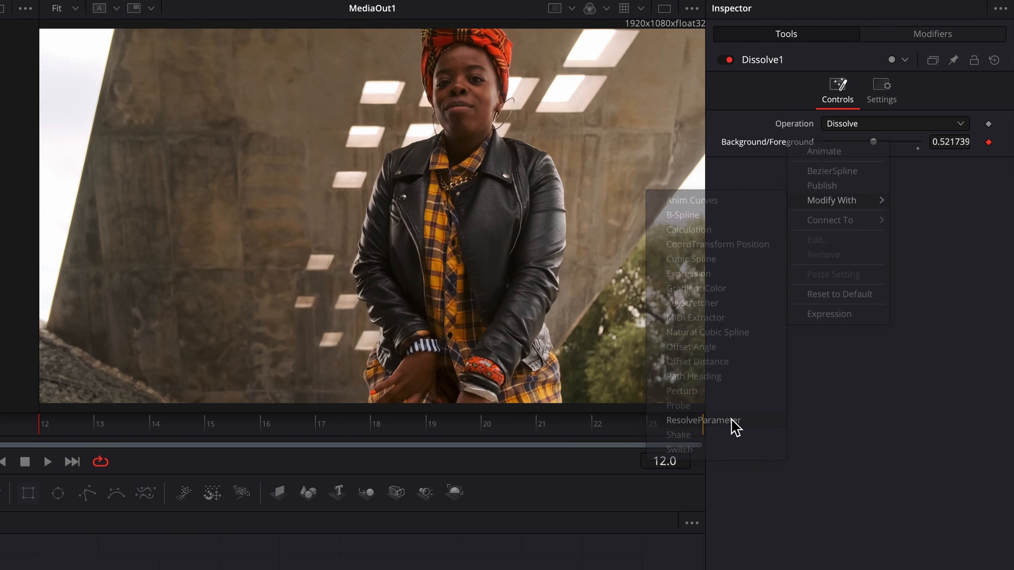
pyautogui.press('space')
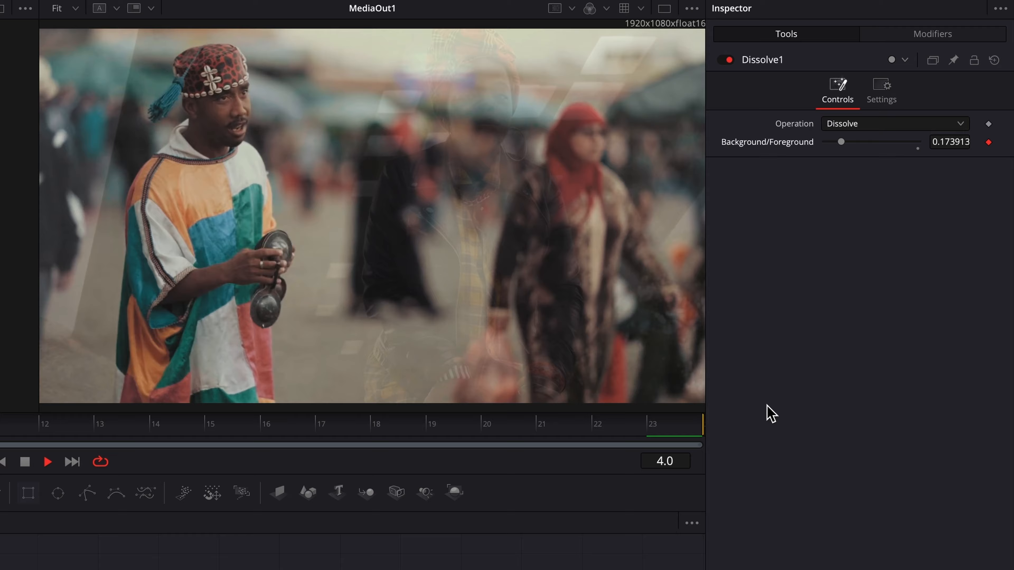